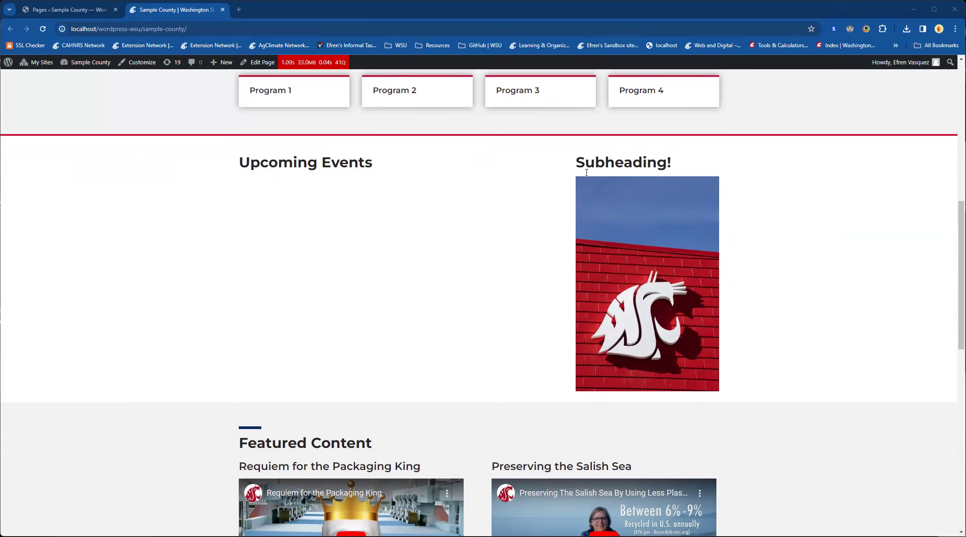
Step: Review the live Sample County page's sections from Upcoming Events down to WSU Extension News
scroll(663, 278, down, 6)
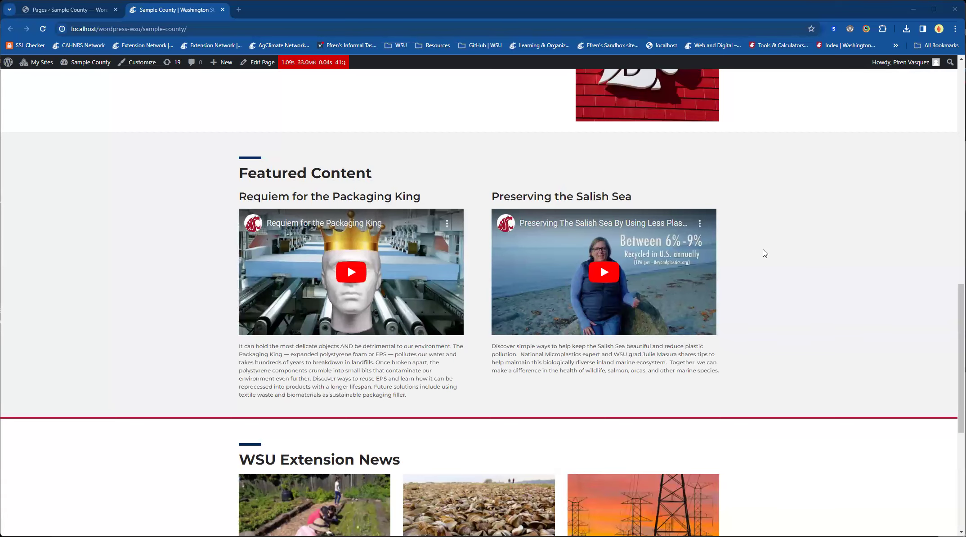
scroll(206, 224, down, 4)
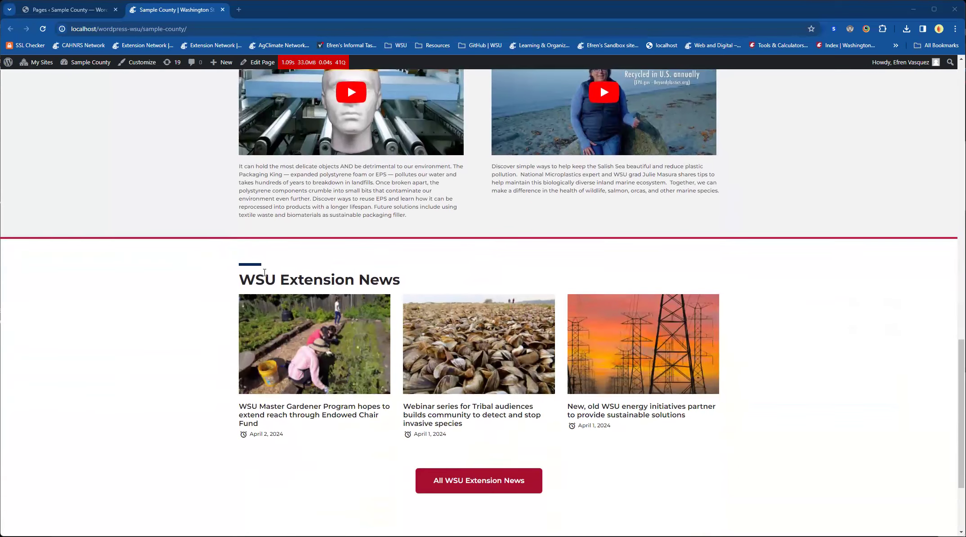
scroll(207, 386, down, 1)
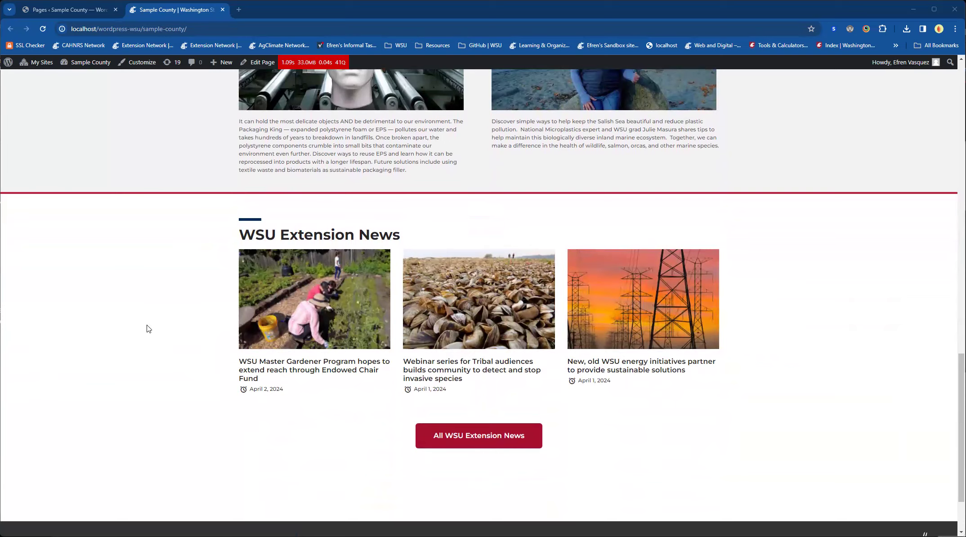
scroll(225, 325, up, 10)
scroll(226, 330, up, 7)
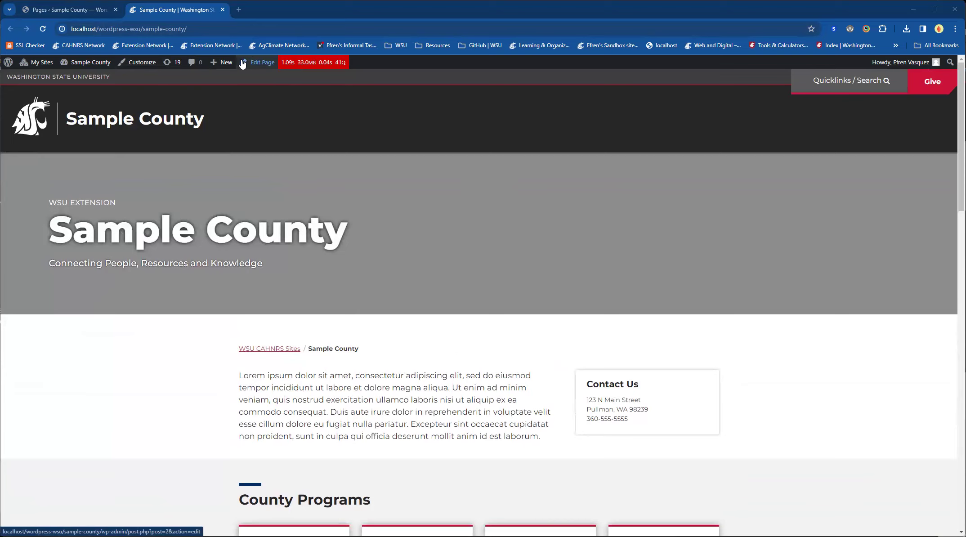
Step: Open the Sample County front page for editing in its own browser tab
key(ctrl+shift+Tab)
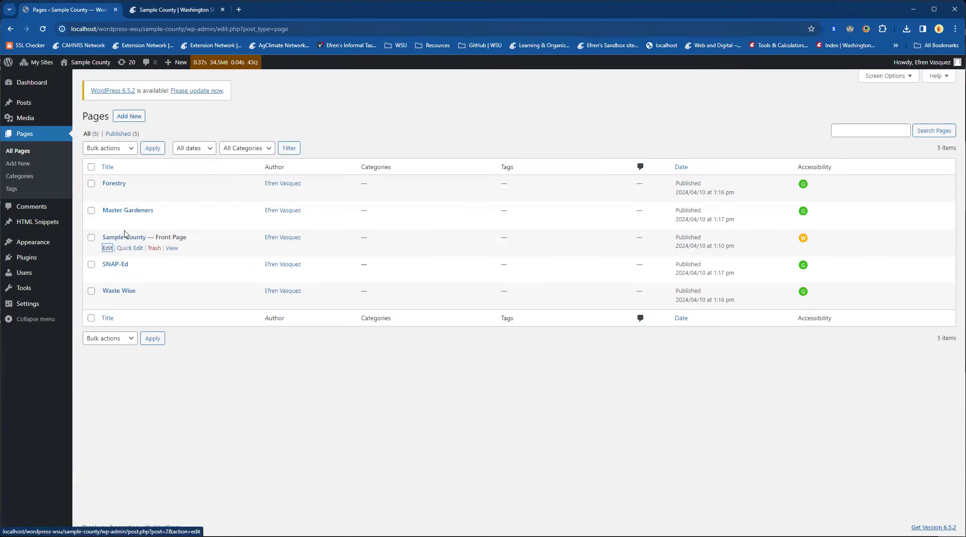
middle_click(108, 249)
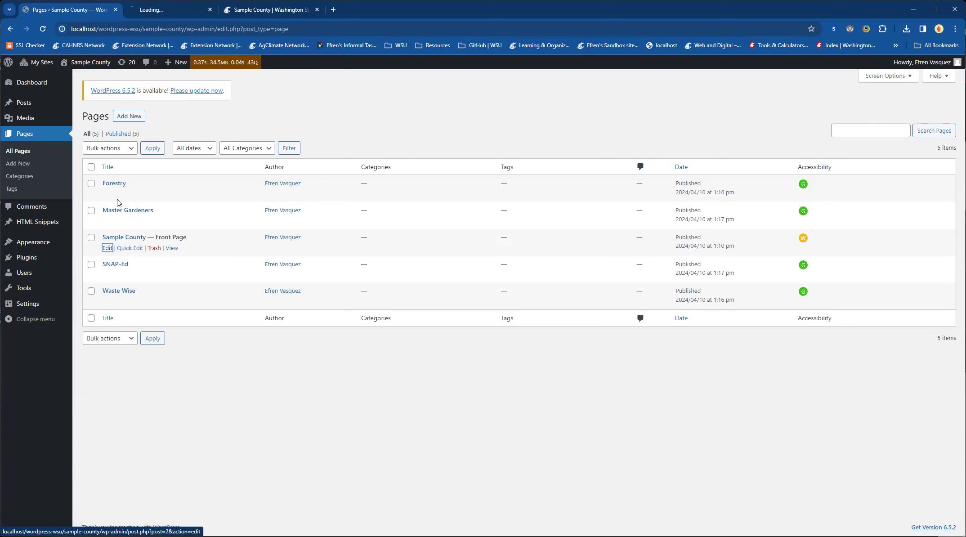
click(158, 16)
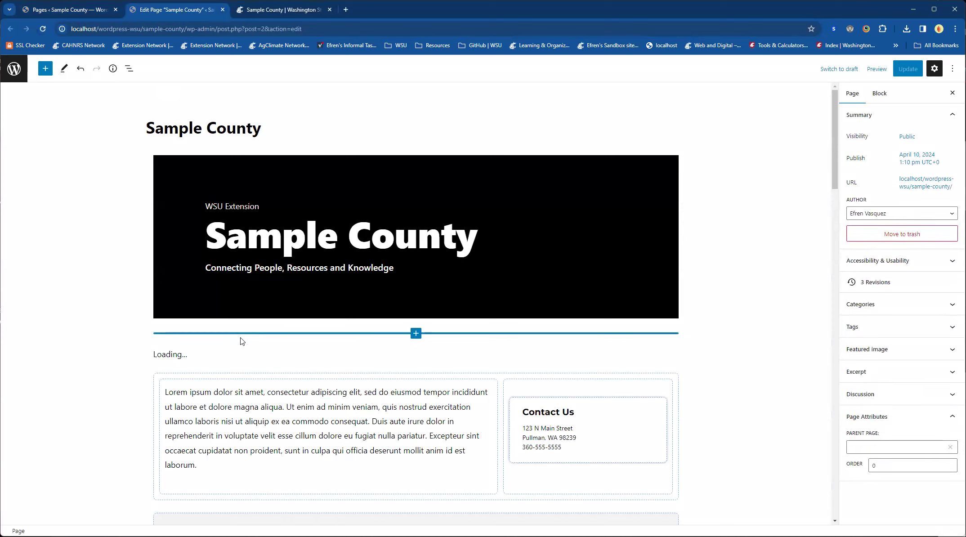
Step: Set the Hero Banner's background image to the winter mountains photo from the media library
click(169, 162)
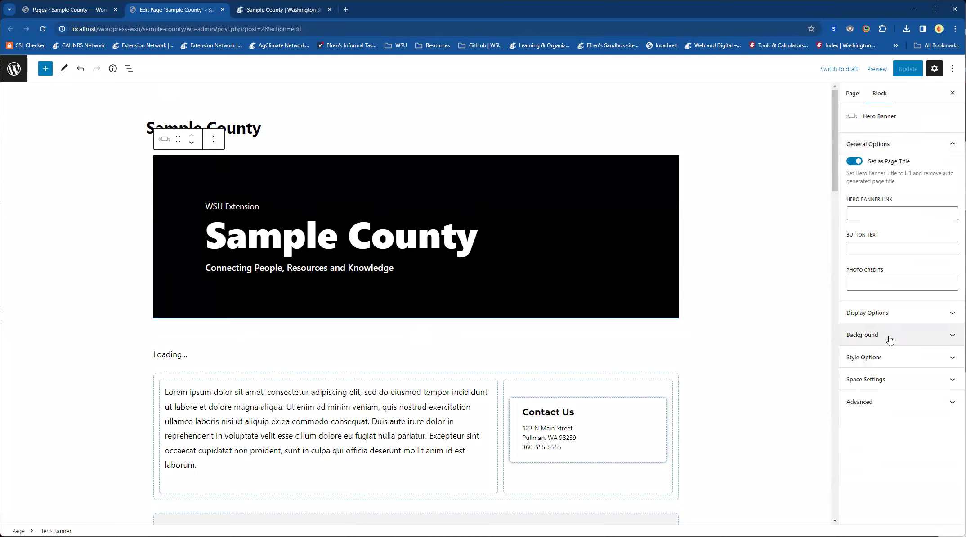
click(923, 335)
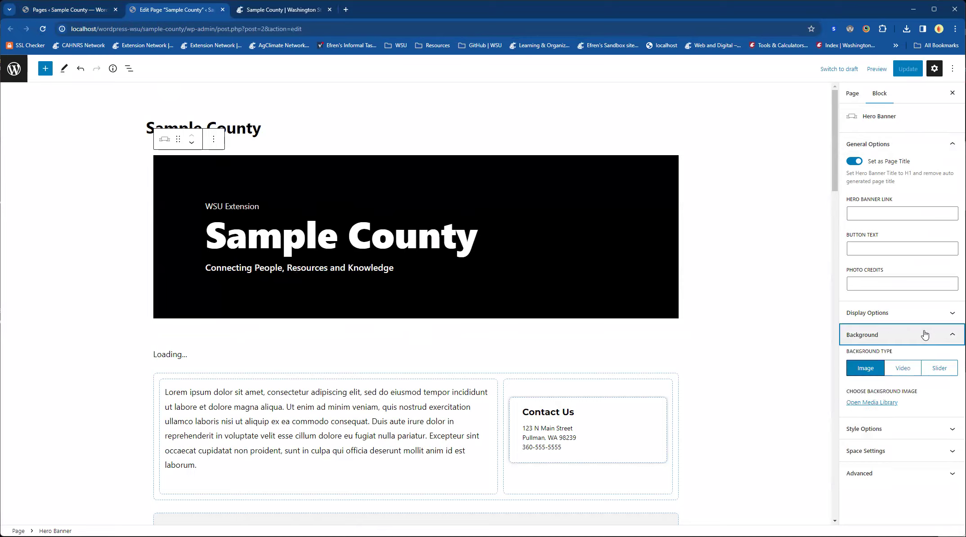
click(864, 403)
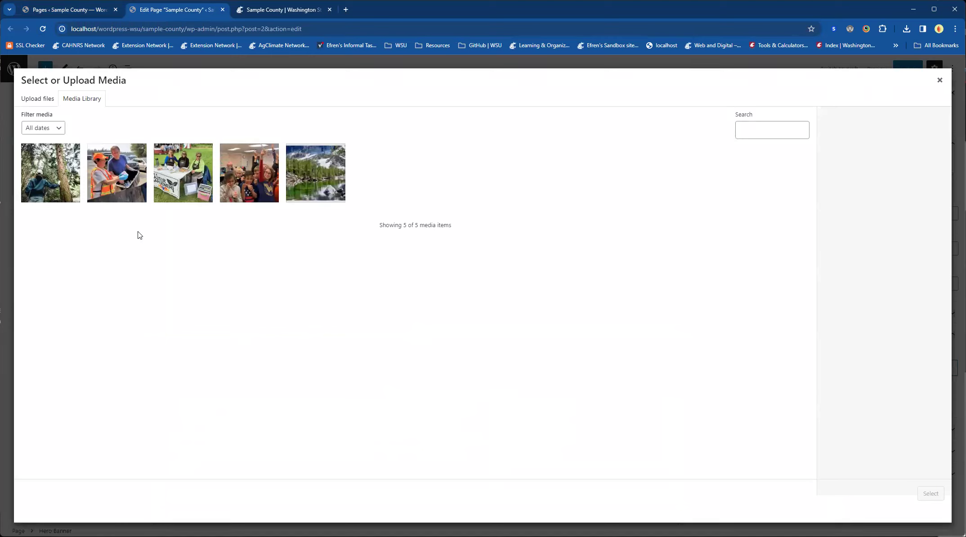
click(335, 171)
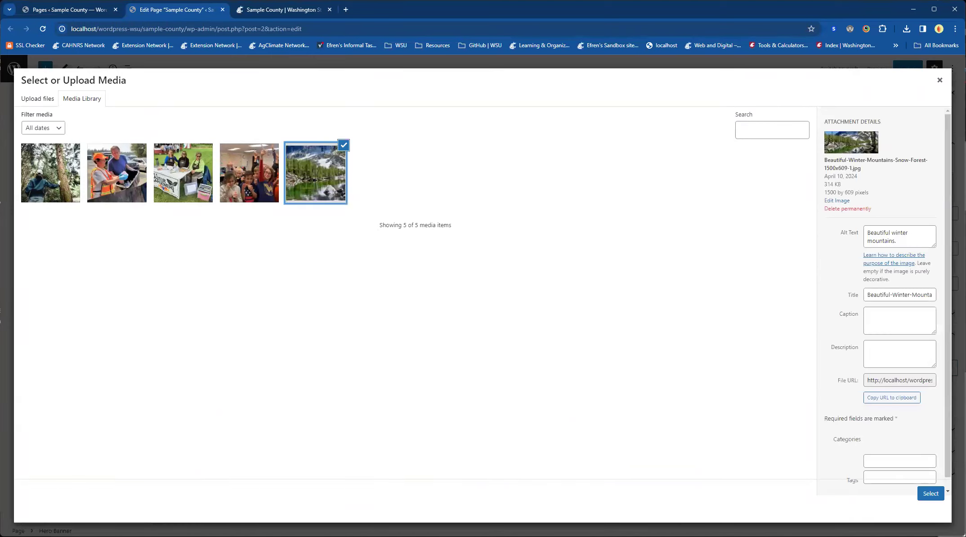
click(927, 495)
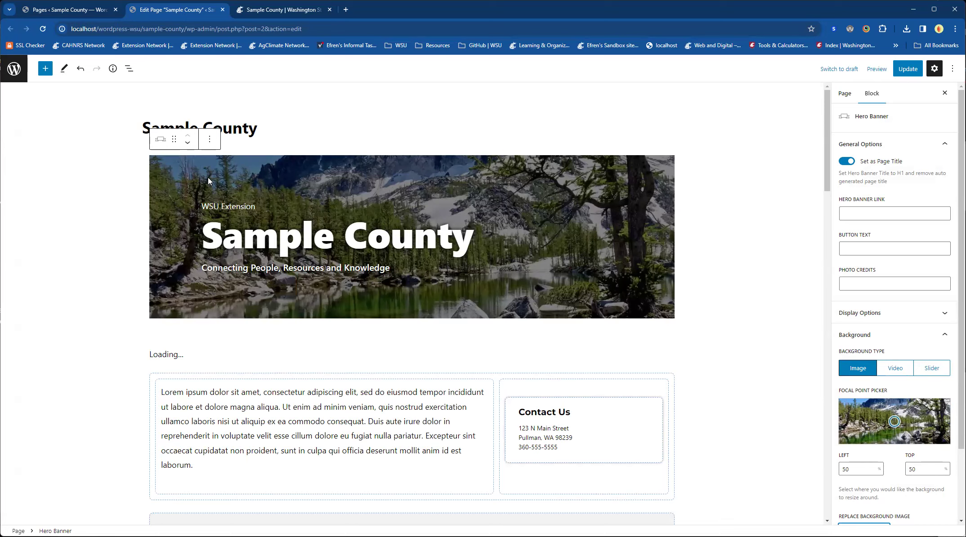
Step: Update the page and reload the live Sample County page to check the banner's background image
click(908, 72)
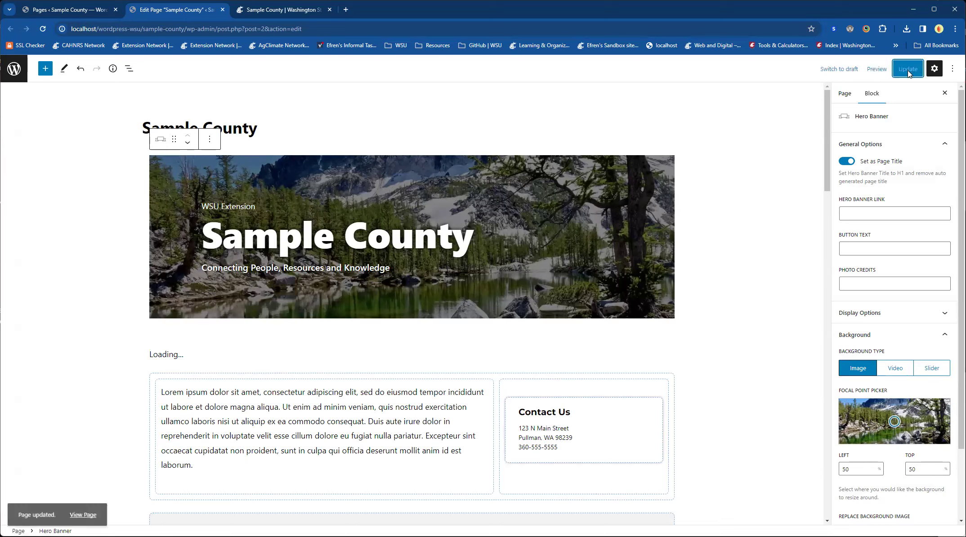
click(297, 16)
click(43, 28)
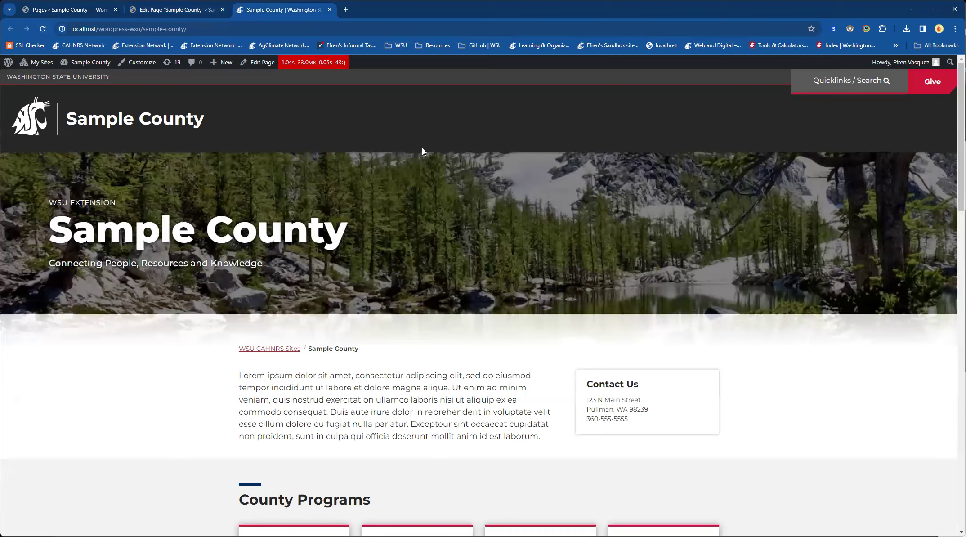
Step: Move the Hero Banner image's focal point to about 32% left and 10% top, and check the saved change on the live page
click(162, 12)
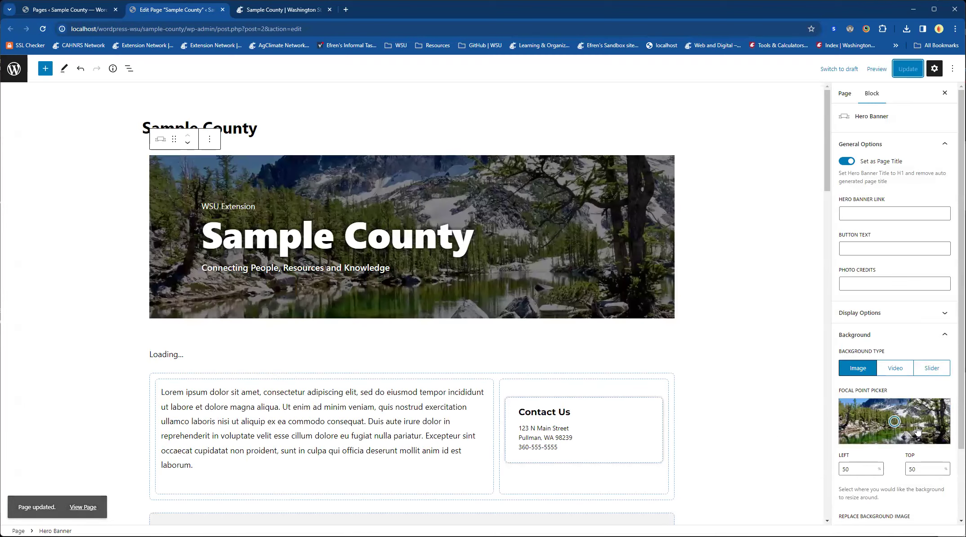
drag(903, 427, 874, 402)
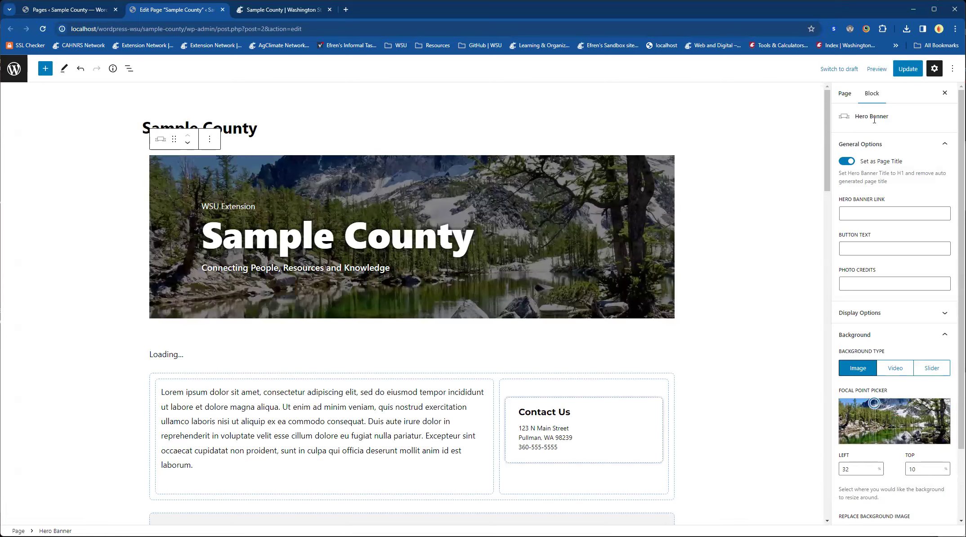
click(903, 72)
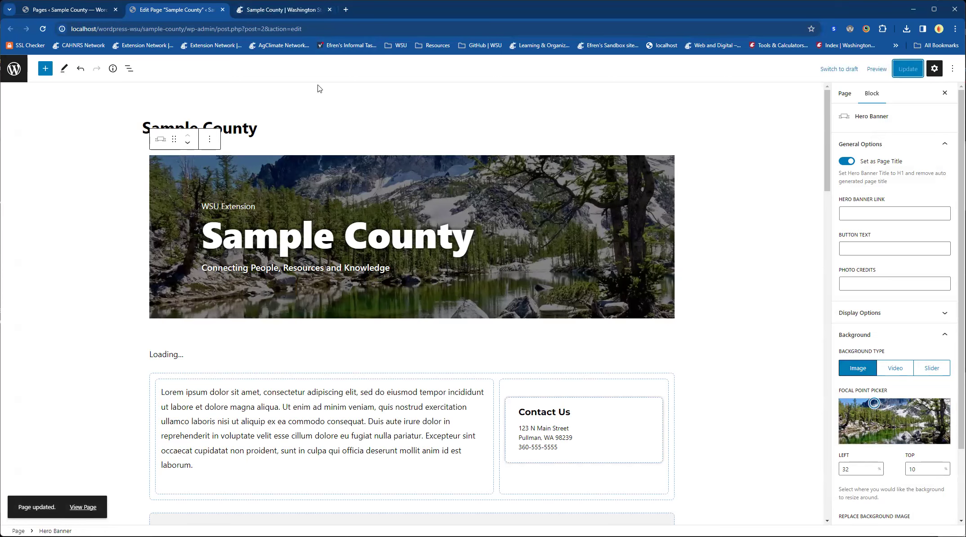
click(283, 11)
click(41, 28)
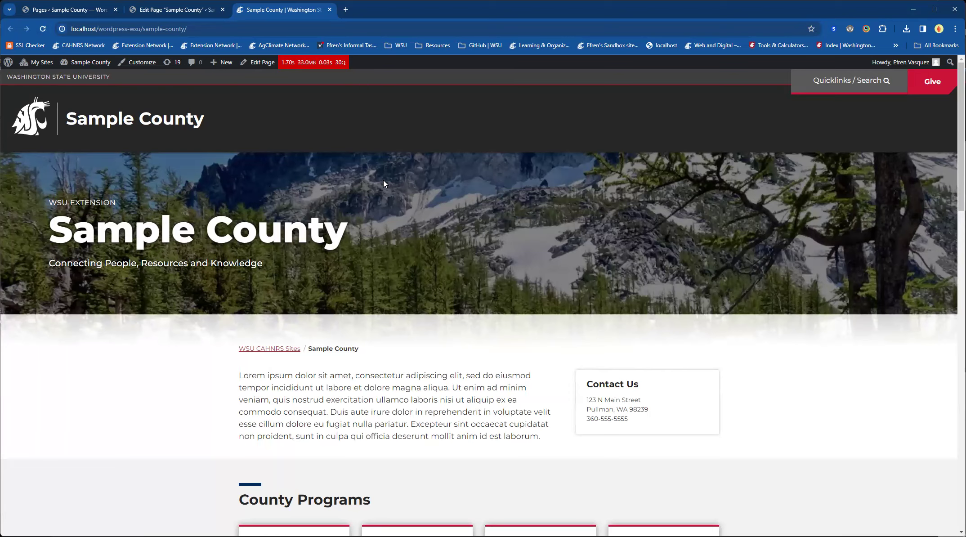
Step: Replace the Lorem ipsum paragraph beside the Contact Us card in the editor with "WSU Extension"
click(182, 10)
scroll(637, 353, down, 2)
scroll(636, 353, up, 2)
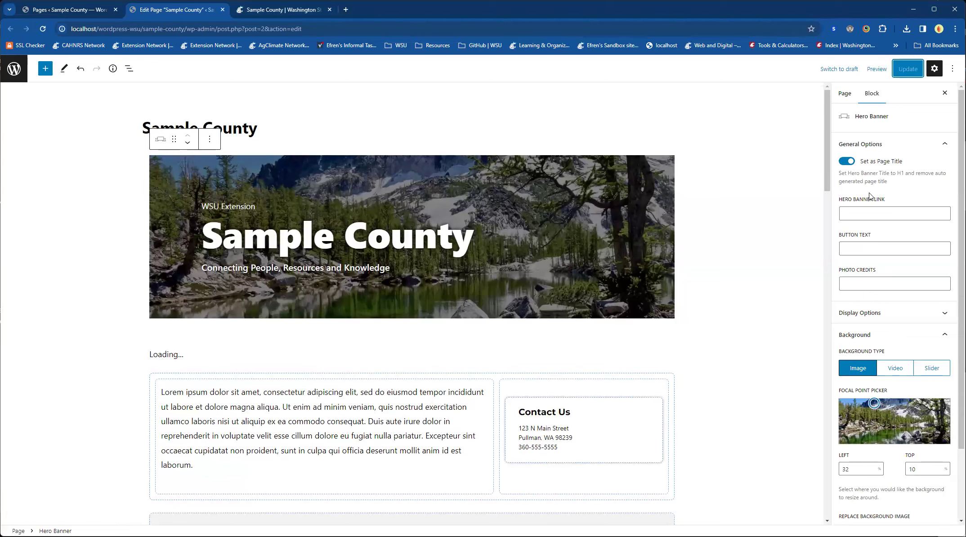
scroll(280, 353, down, 3)
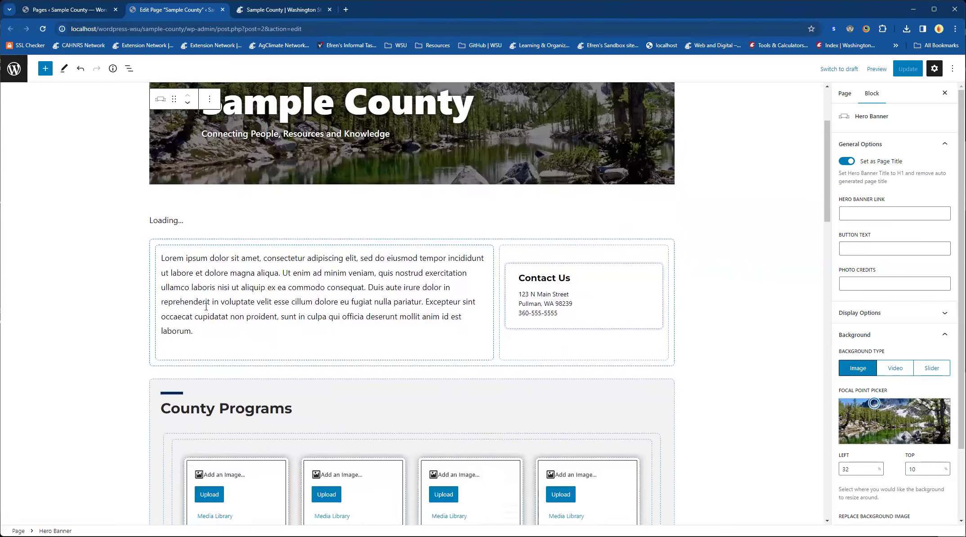
click(164, 260)
drag(201, 303, 167, 255)
click(192, 345)
triple_click(191, 282)
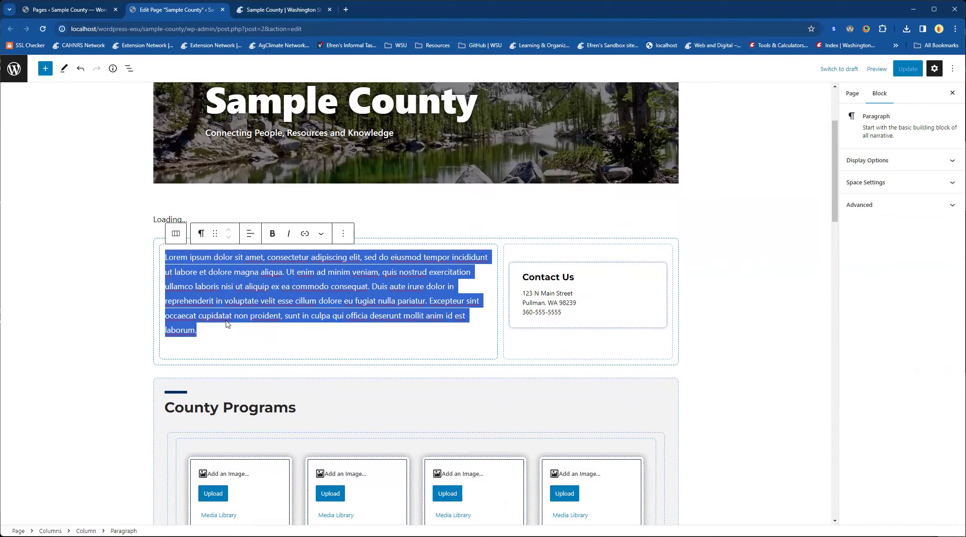
text(WSU Extension)
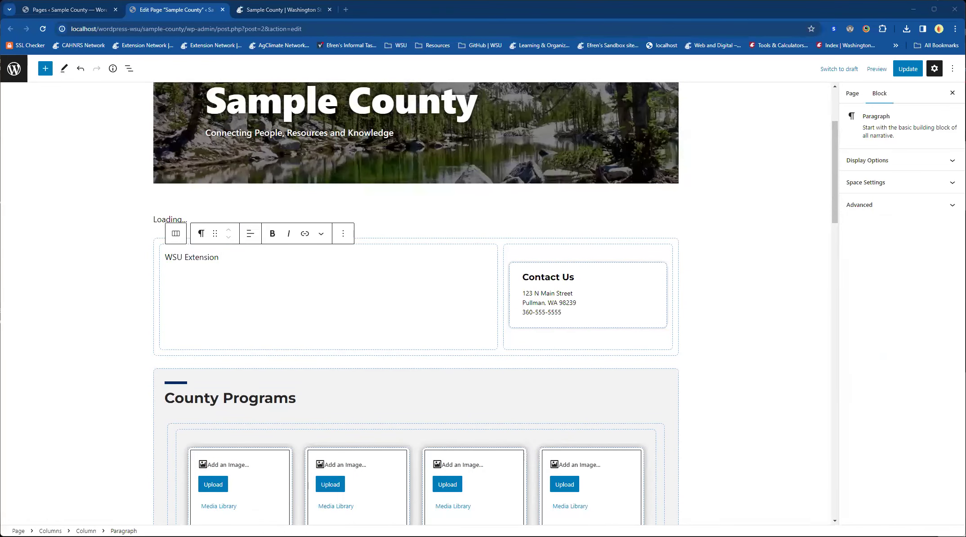
click(245, 278)
click(255, 258)
click(290, 303)
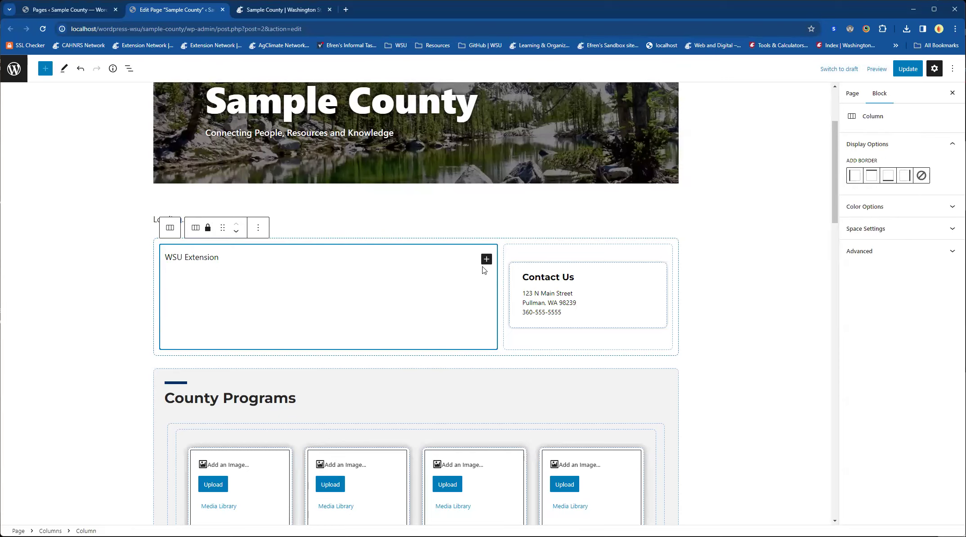
click(303, 254)
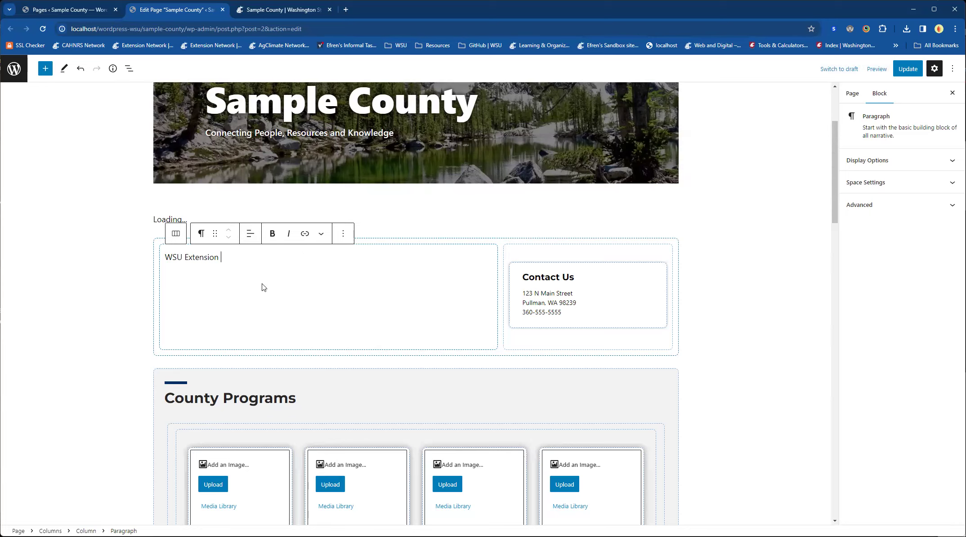
Step: Retype some digits of the phone number in the Contact Us card
click(531, 295)
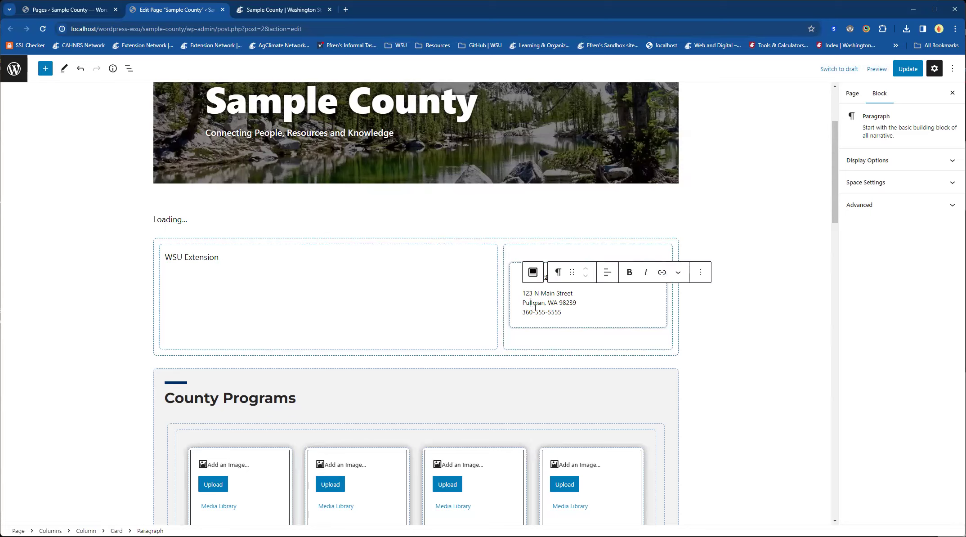
drag(535, 311, 548, 312)
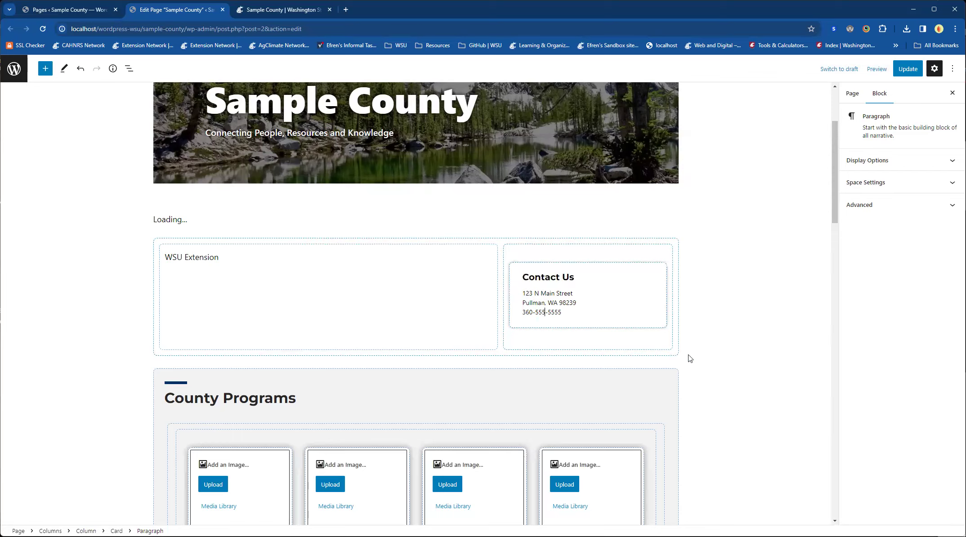
key(BackSpace)
text(555)
Step: Update the page and reload the live Sample County page to check the new introductory text
scroll(82, 305, down, 1)
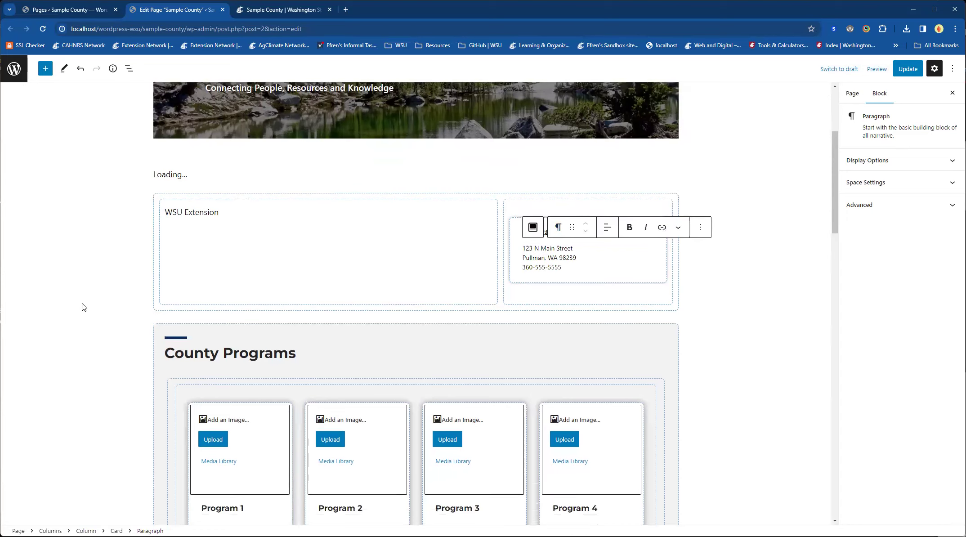
click(83, 305)
click(910, 71)
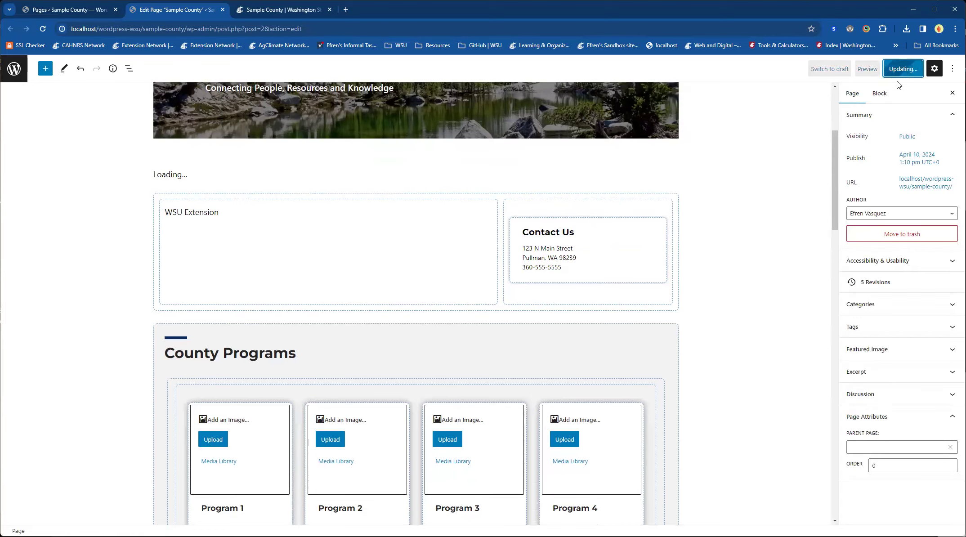
click(268, 13)
click(43, 28)
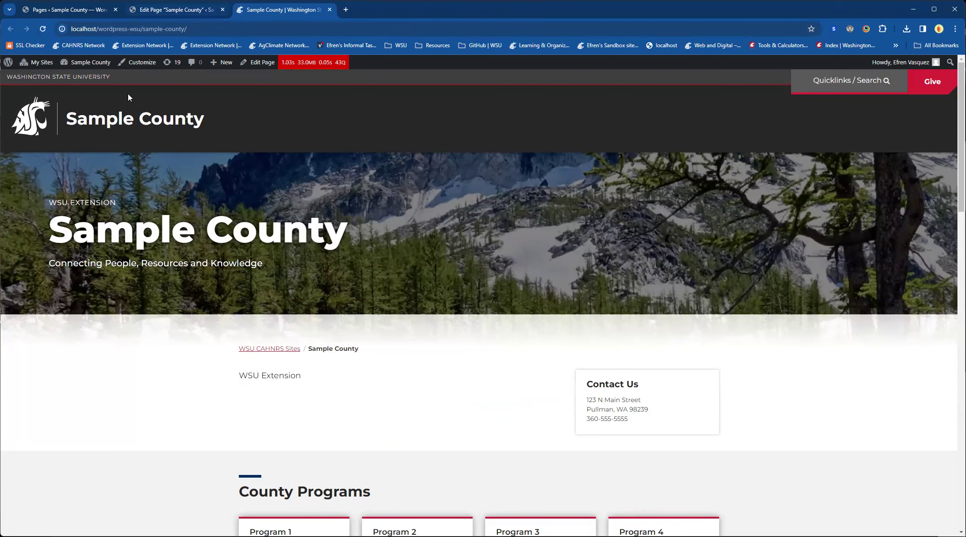
Step: Back in the page editor, retitle the Program 1 card under County Programs as "Forestry"
click(176, 10)
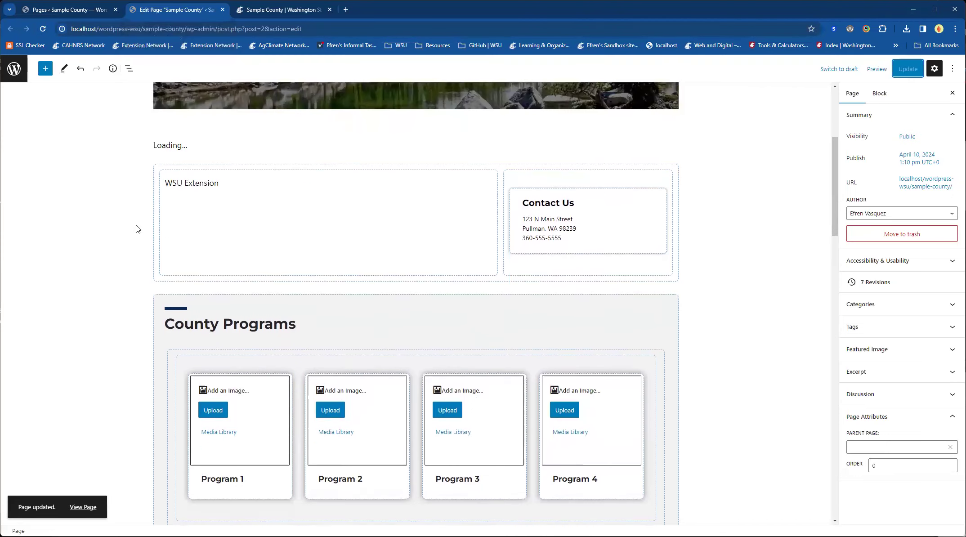
scroll(137, 229, down, 3)
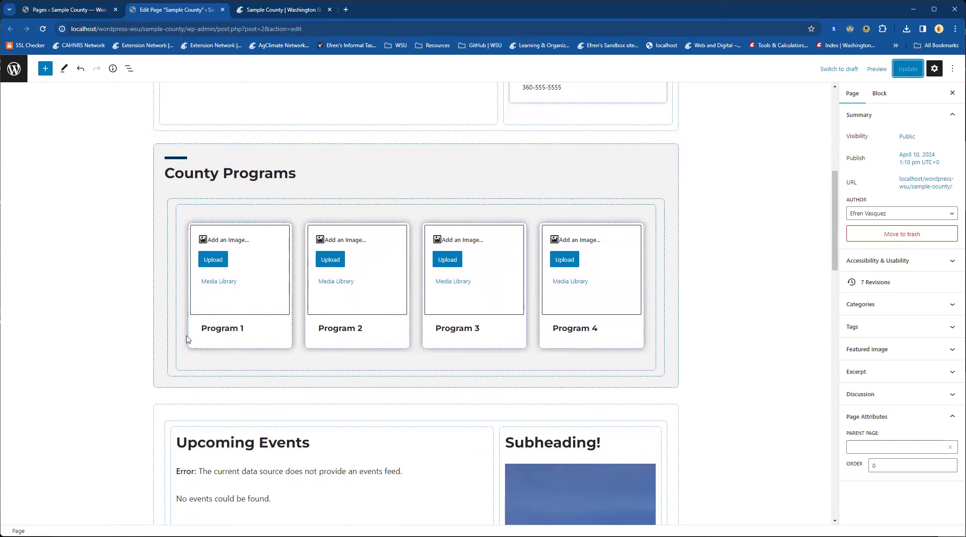
triple_click(232, 330)
text(Fors)
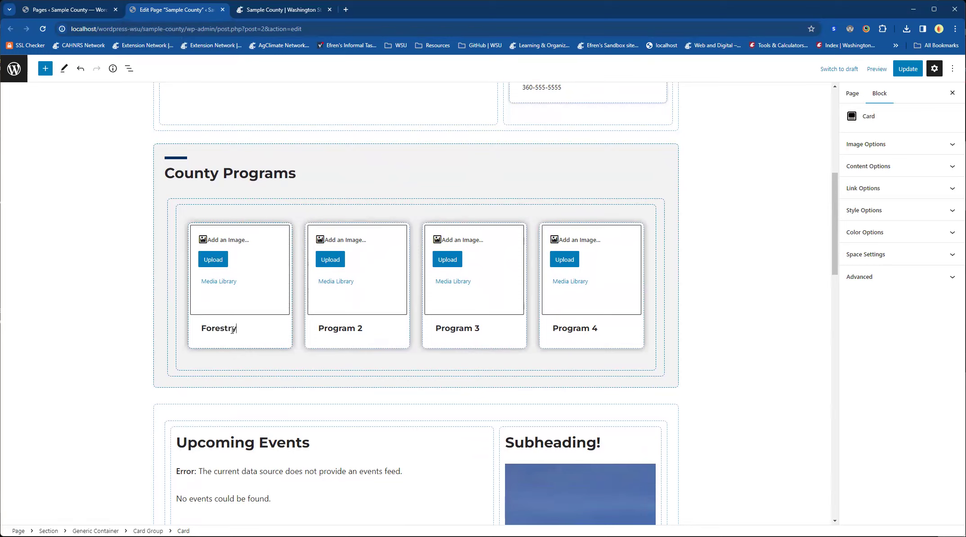
Step: Retitle the Program 2 card under County Programs as "Waste Wise"
triple_click(345, 328)
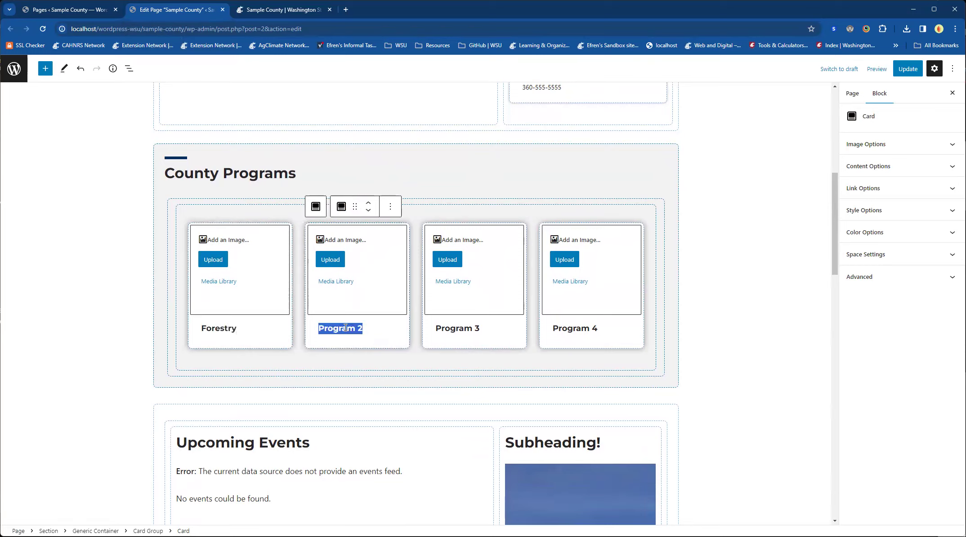
text(Waste Wi)
key(BackSpace)
text(se)
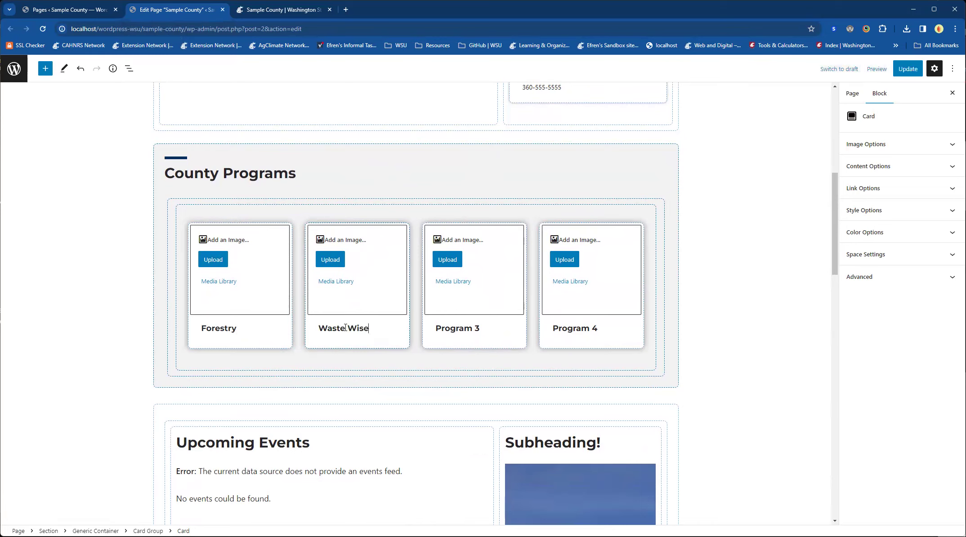
Step: Retitle the Program 3 card under County Programs as "Master Gardeners"
triple_click(459, 329)
text(Master Gardeners)
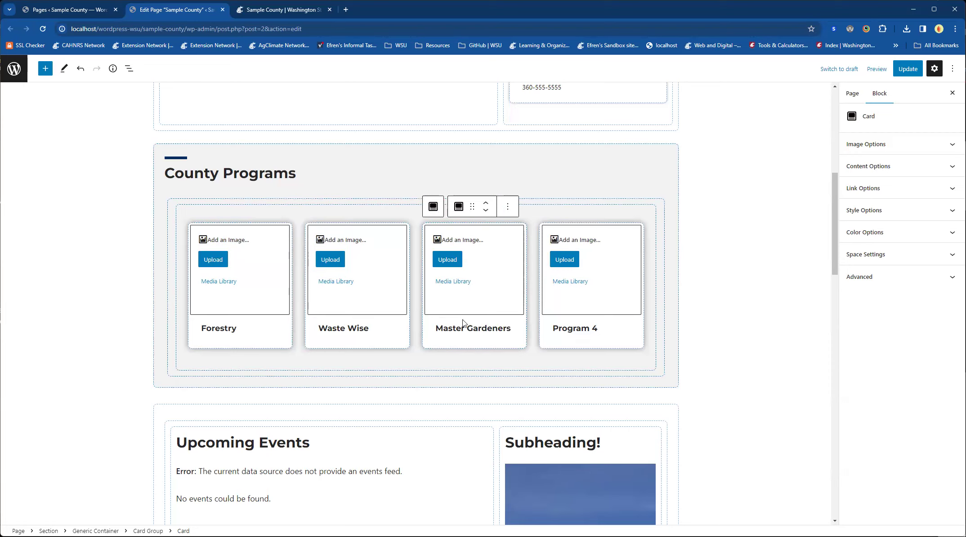
Step: Retitle the Program 4 card under County Programs as "SNAP-Ed"
triple_click(569, 331)
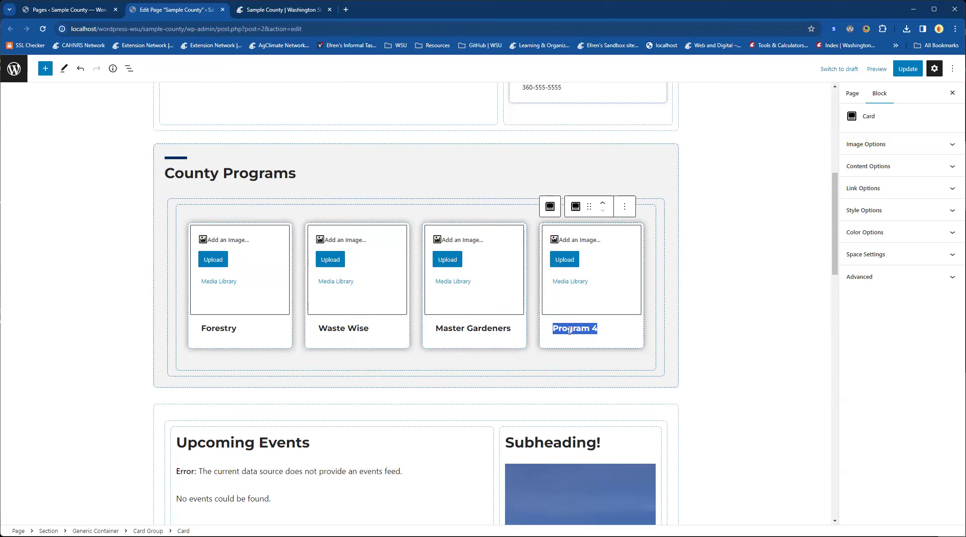
text(SN)
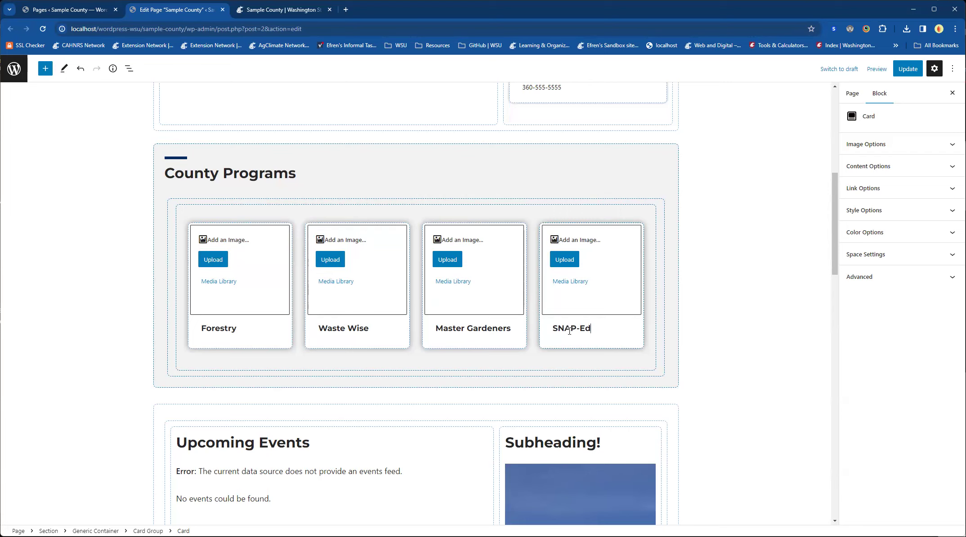
text(AP-Ed)
Step: From the media library, add the forest photo to the Forestry card and the orange safety vest photo to the Waste Wise card
click(225, 282)
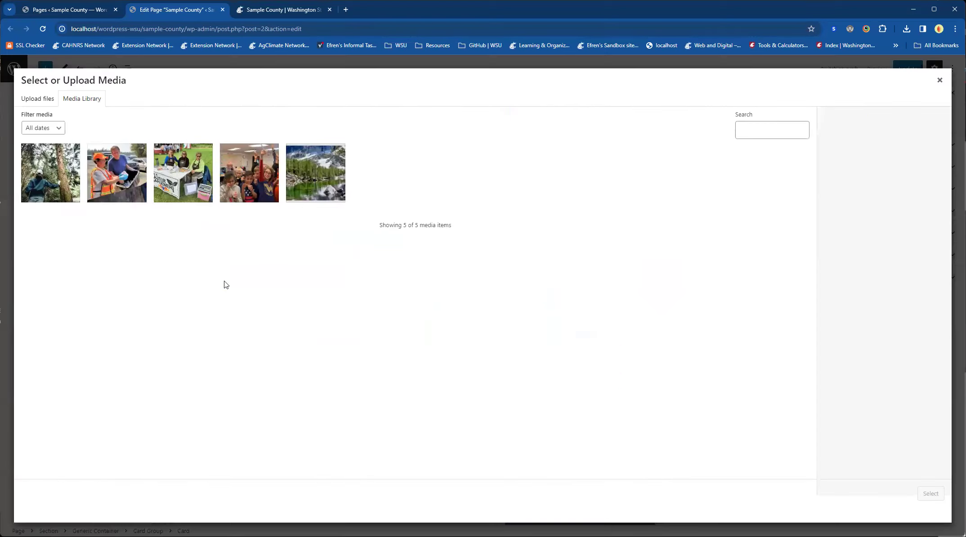
click(66, 198)
click(927, 496)
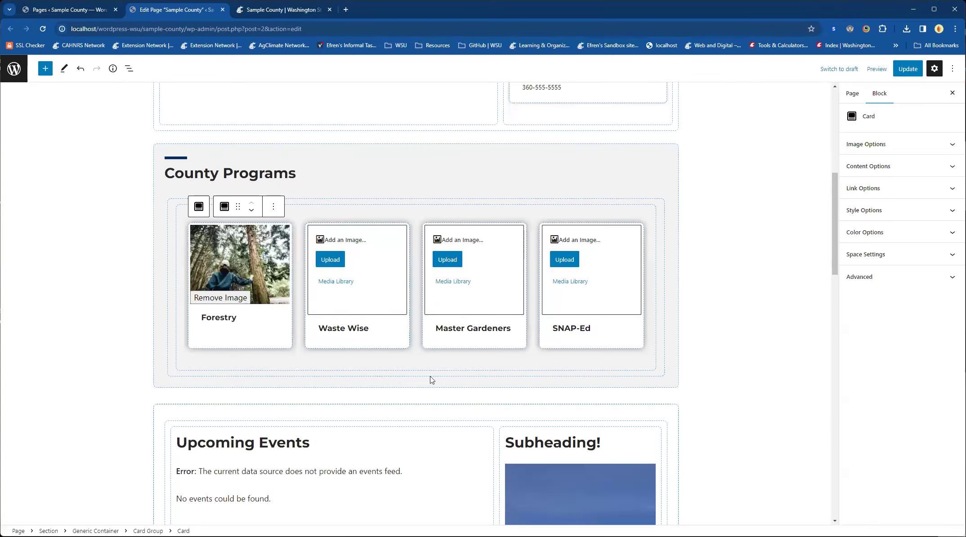
click(343, 282)
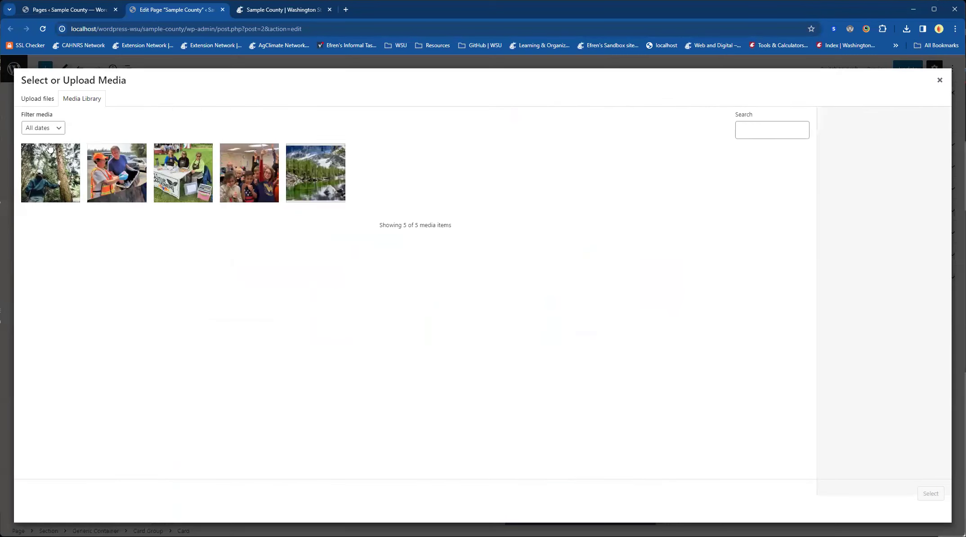
click(115, 182)
click(929, 494)
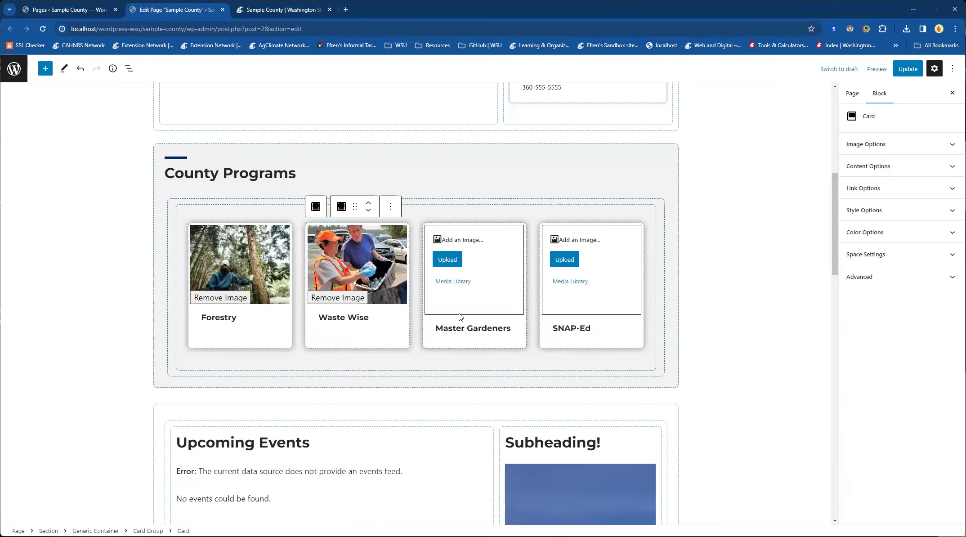
Step: From the media library, add the Master Gardener booth photo to the Master Gardeners card and Class-1.jpg to the SNAP-Ed card
click(454, 283)
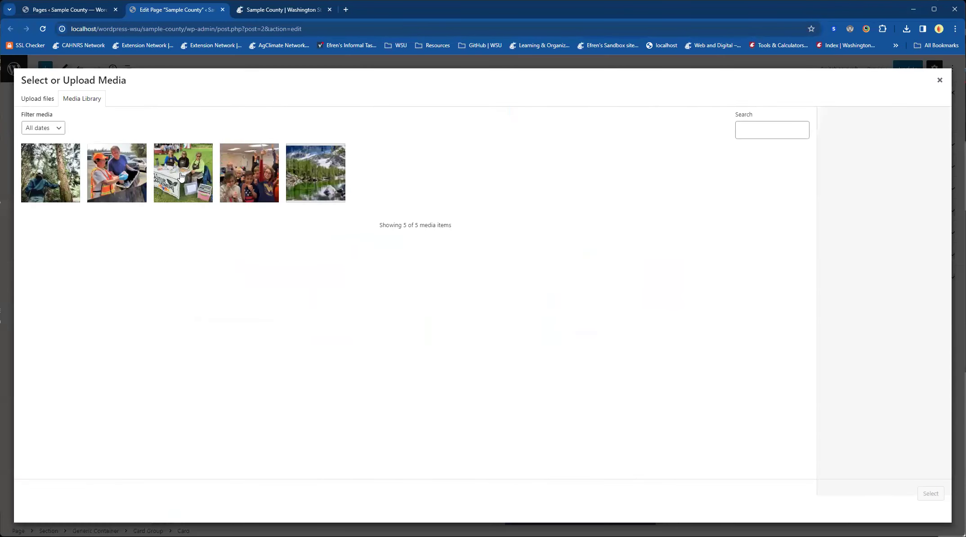
click(181, 176)
click(931, 493)
click(579, 286)
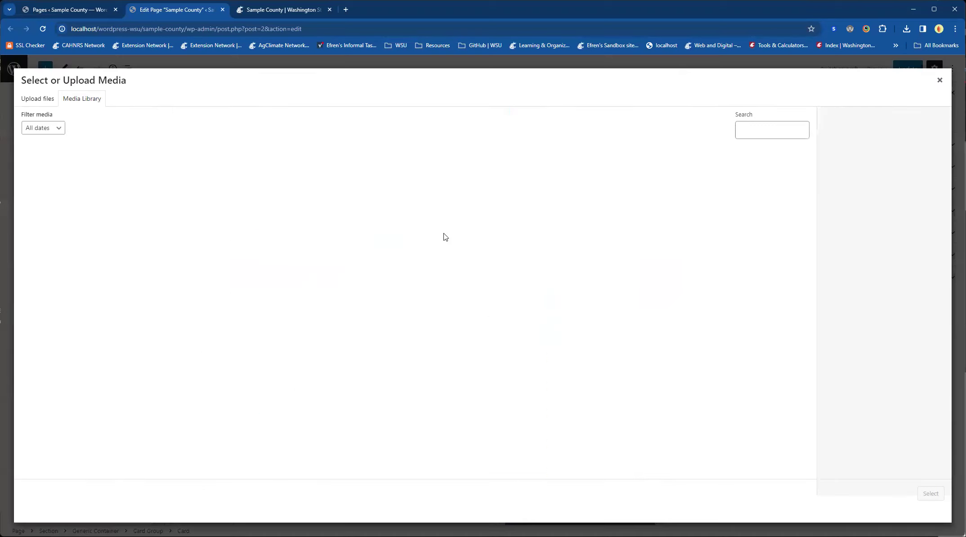
click(242, 174)
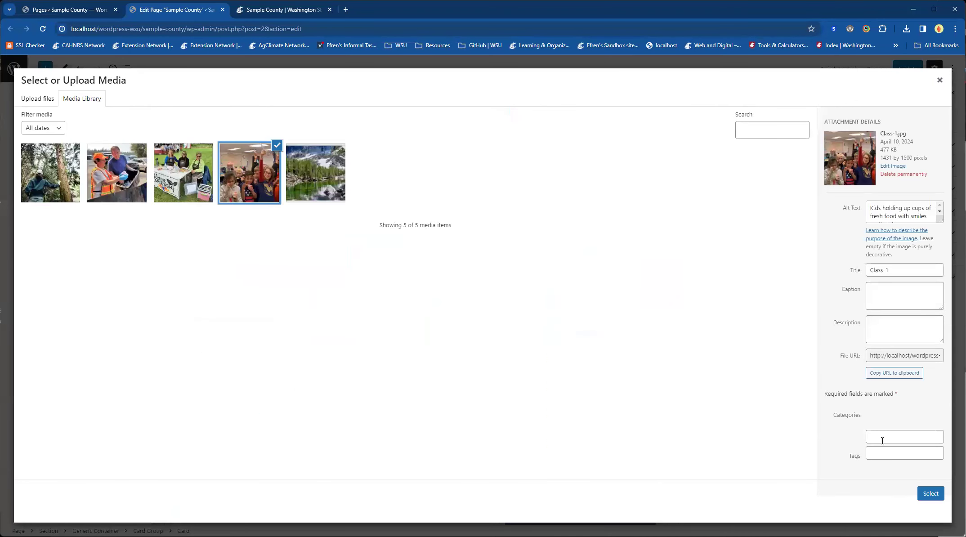
click(931, 493)
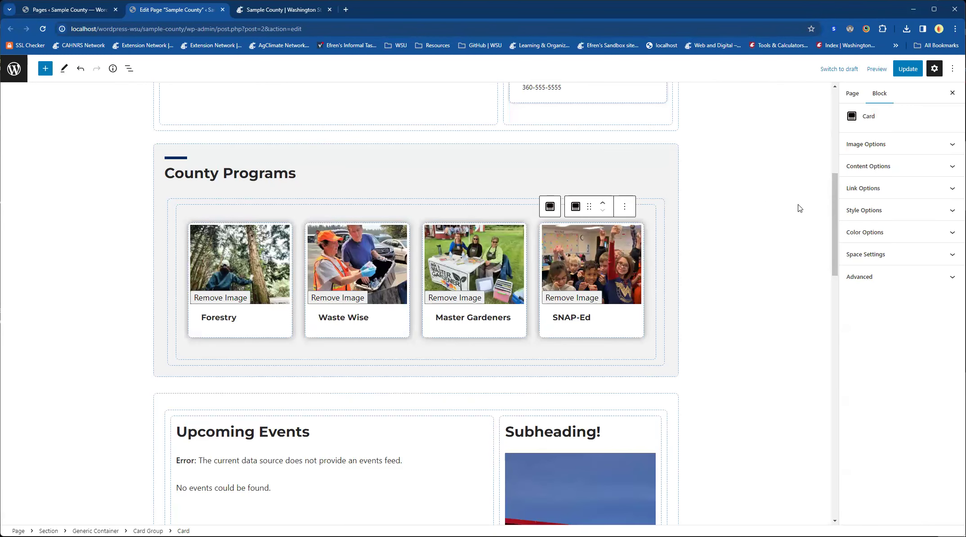
Step: Update the page and reload the live Sample County page to check the County Programs cards
click(908, 68)
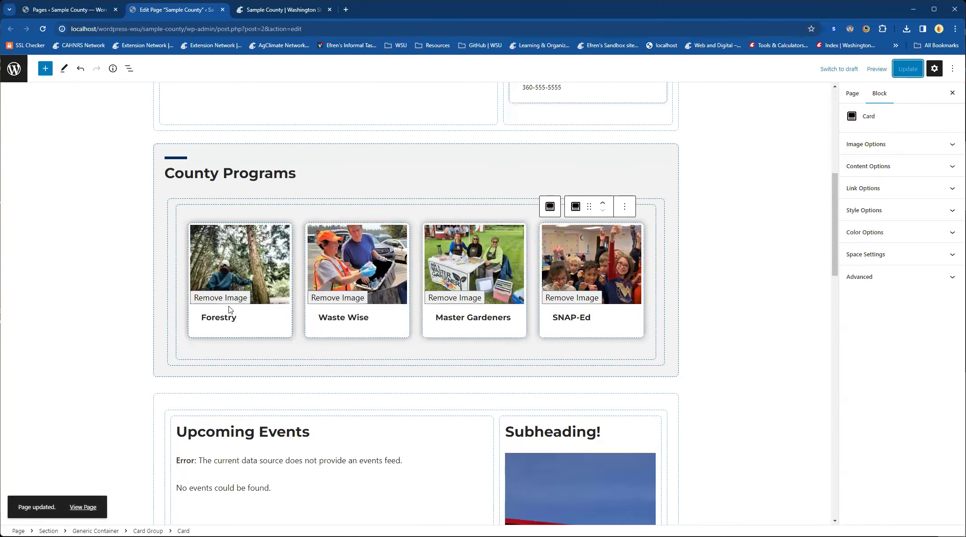
click(283, 10)
click(43, 29)
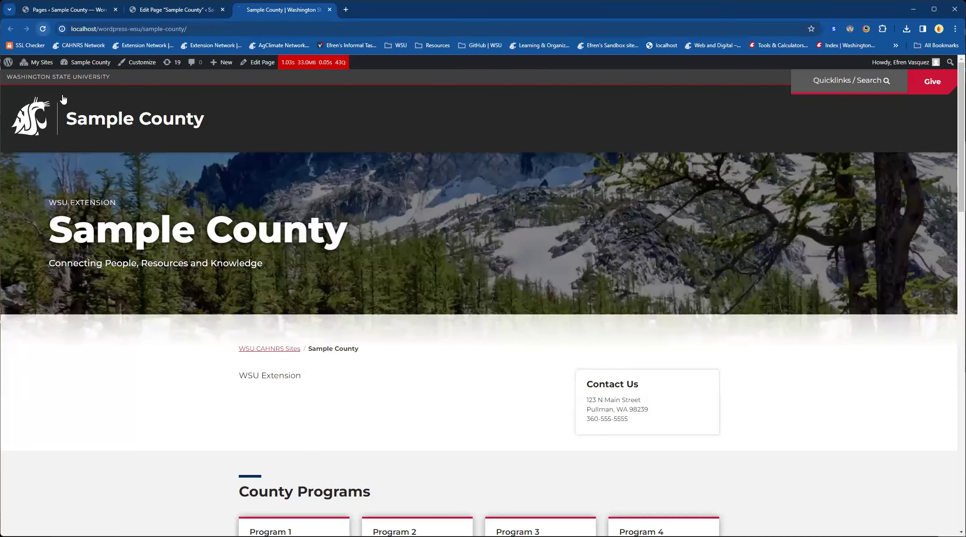
scroll(174, 352, down, 6)
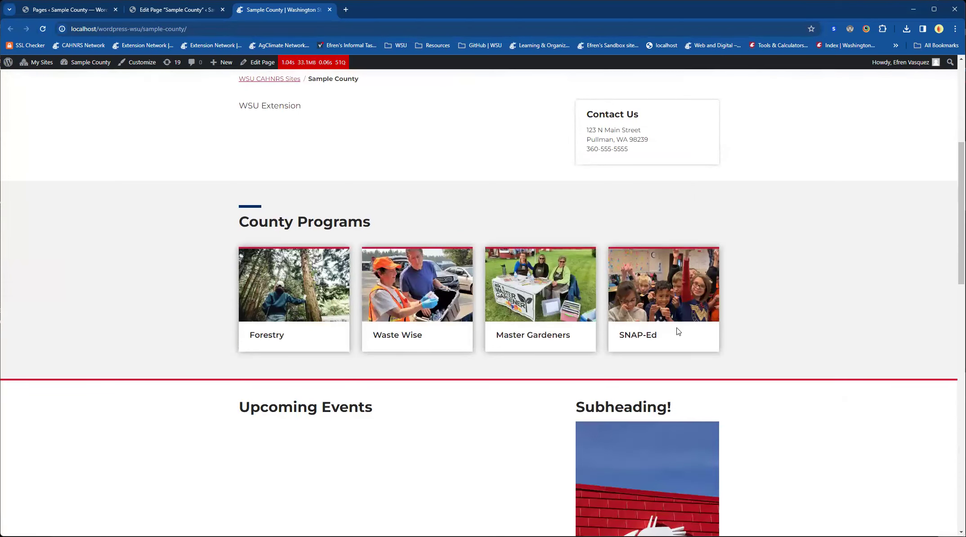
double_click(635, 339)
click(363, 391)
Step: Back in the page editor, open the link options of the Forestry card
click(160, 13)
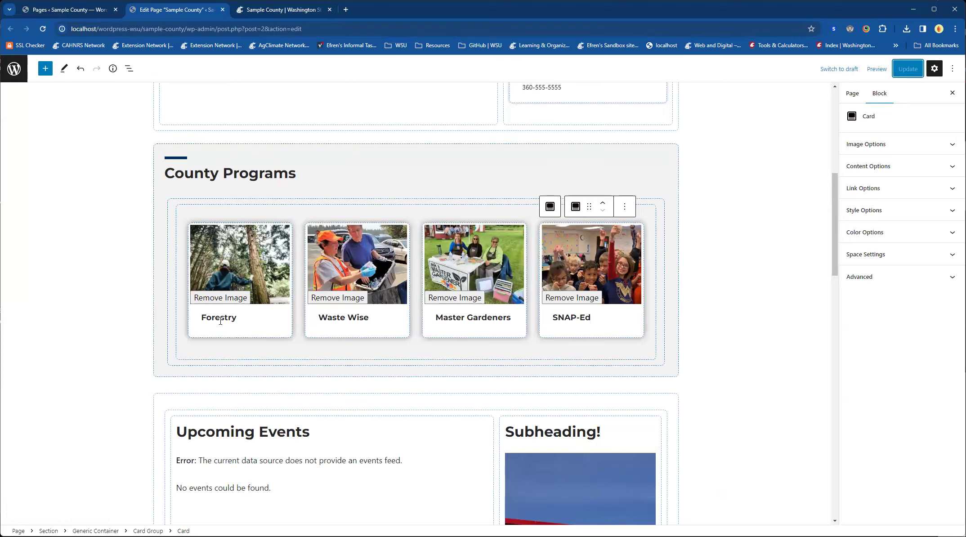
click(233, 329)
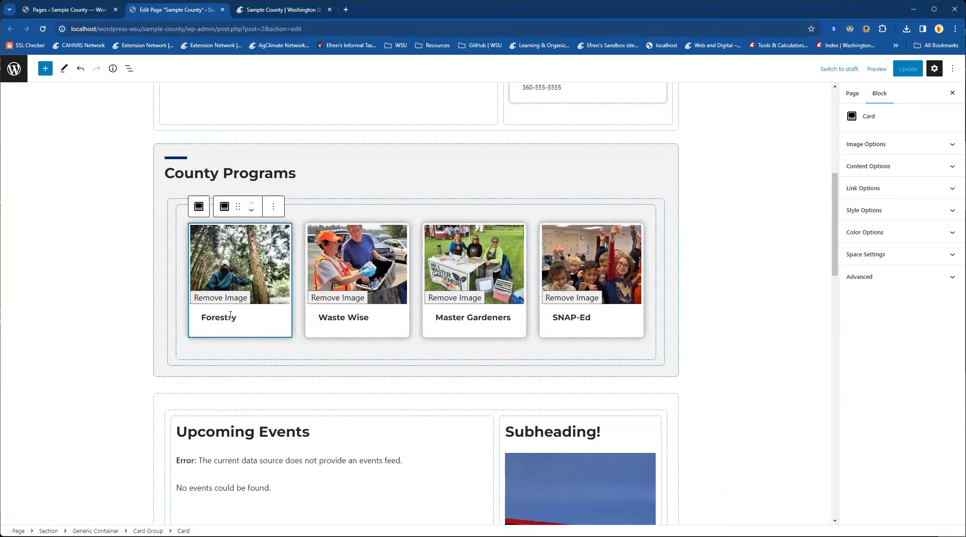
click(863, 190)
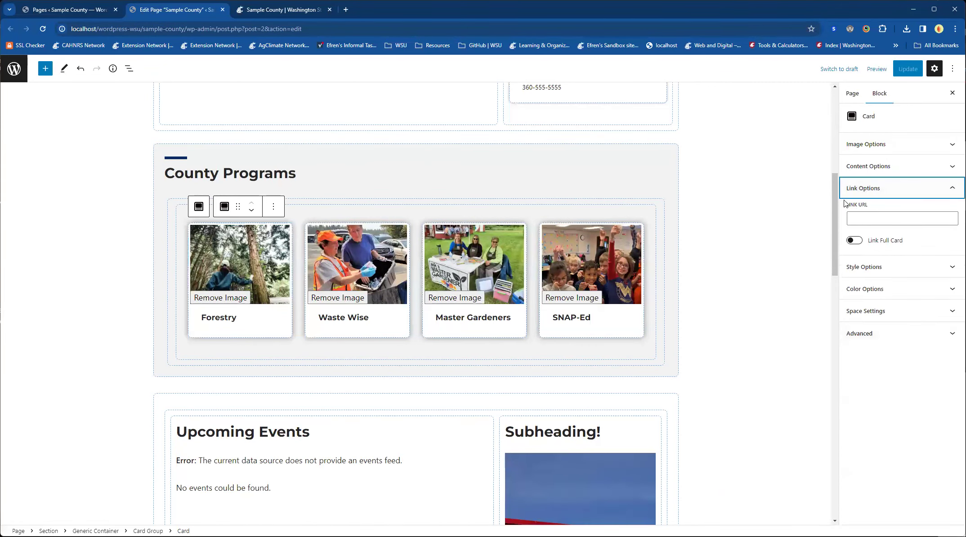
click(872, 219)
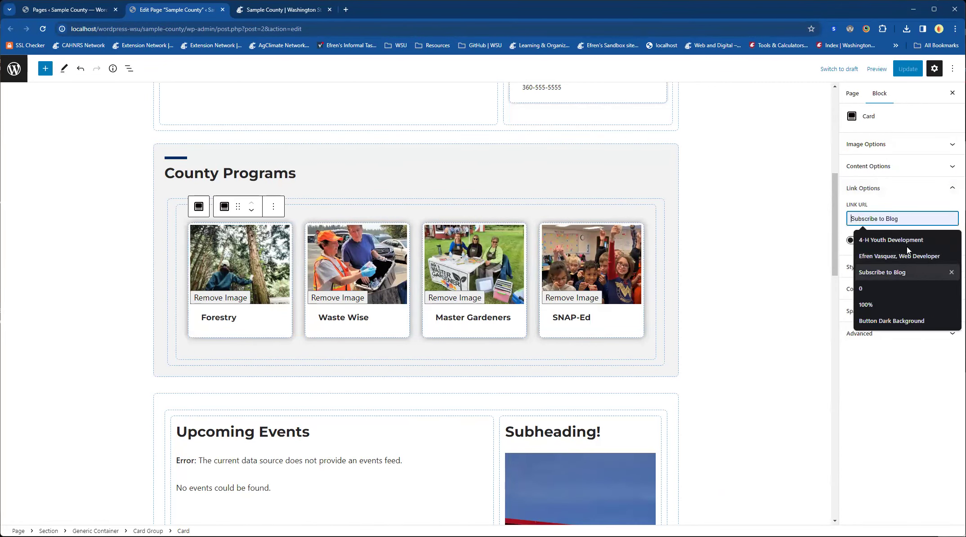
click(896, 418)
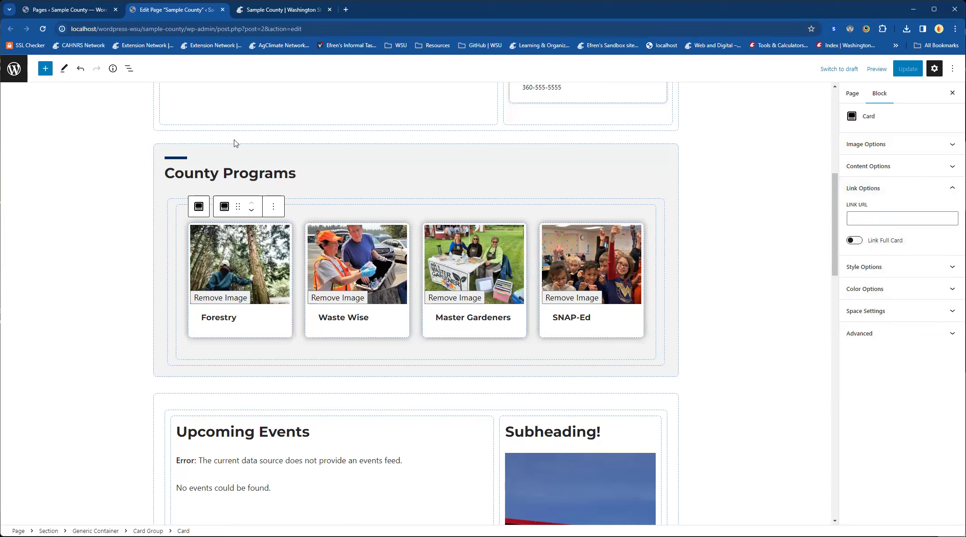
Step: View the Forestry page from the Pages list in a new browser tab and copy its web address
click(73, 14)
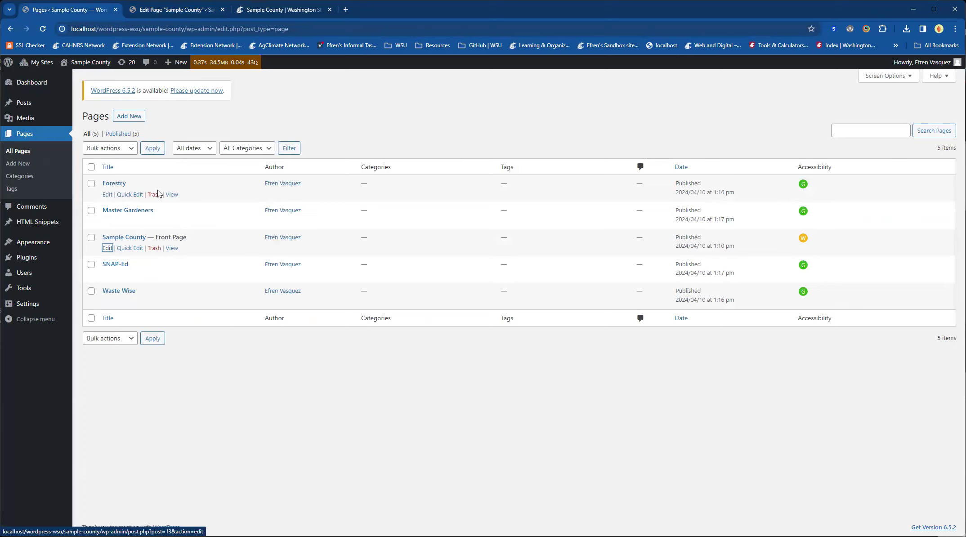
middle_click(173, 195)
key(ctrl+Tab)
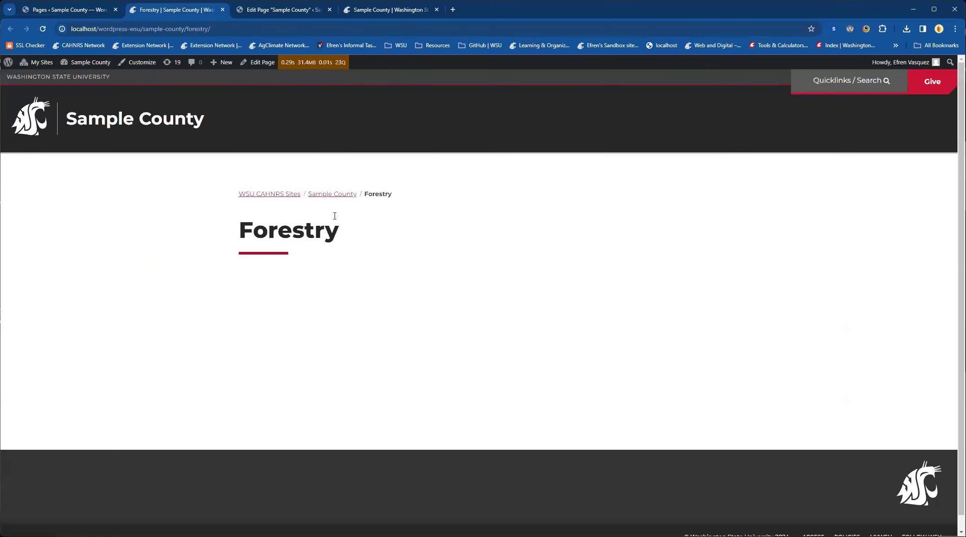
click(115, 28)
key(ctrl+c)
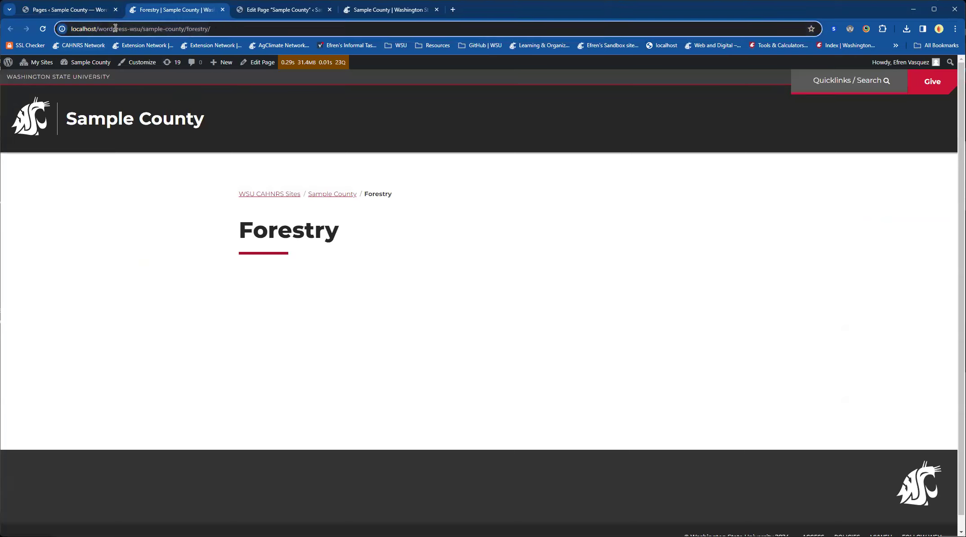
click(72, 8)
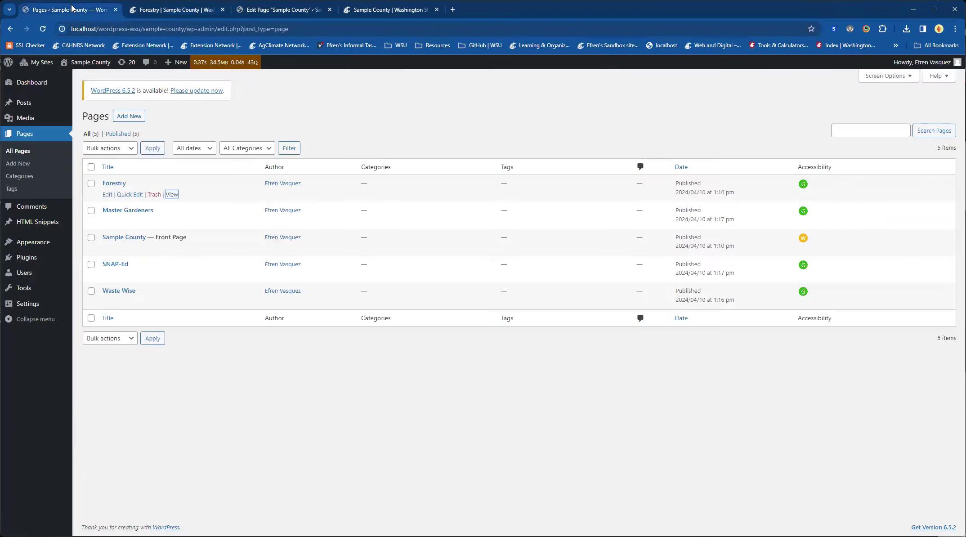
Step: In the page editor, paste the Forestry page address as the Forestry card's link URL and turn on Link Full Card
click(237, 9)
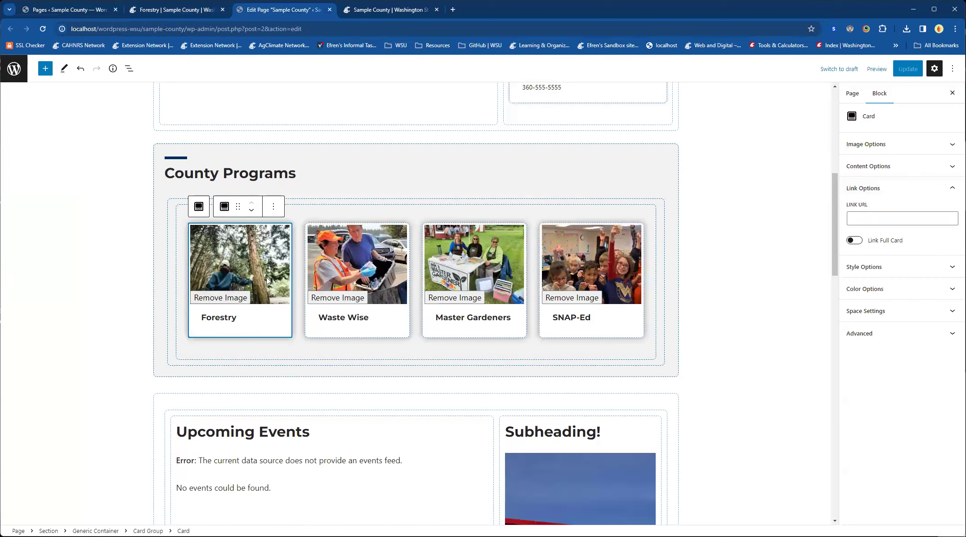
click(940, 220)
key(ctrl+v)
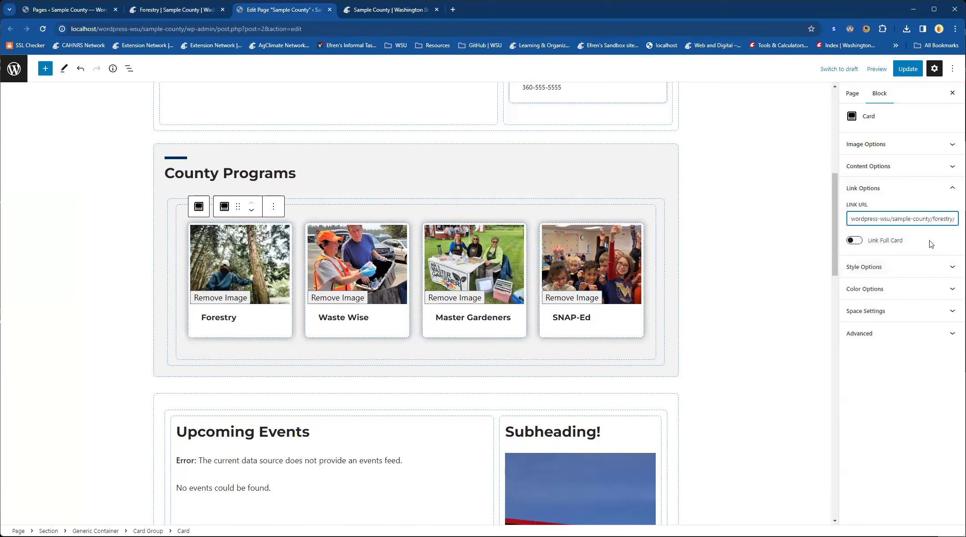
click(887, 241)
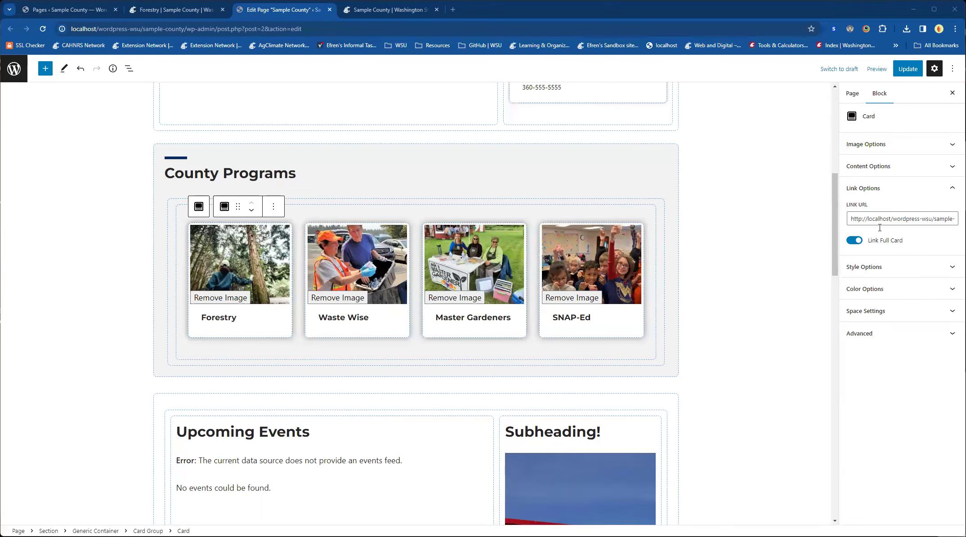
Step: Update the page and reload the live Sample County page to load the Forestry card's link
click(914, 69)
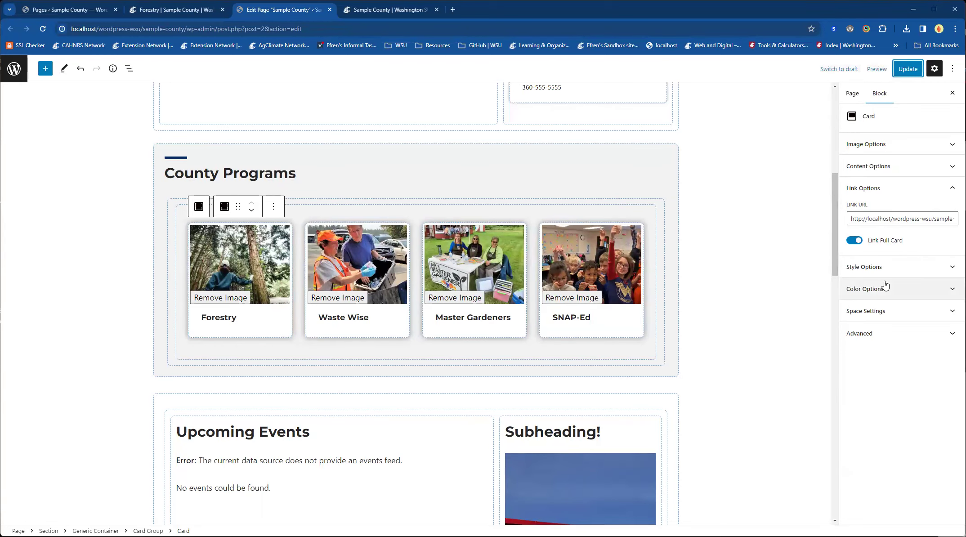
click(406, 13)
key(F5)
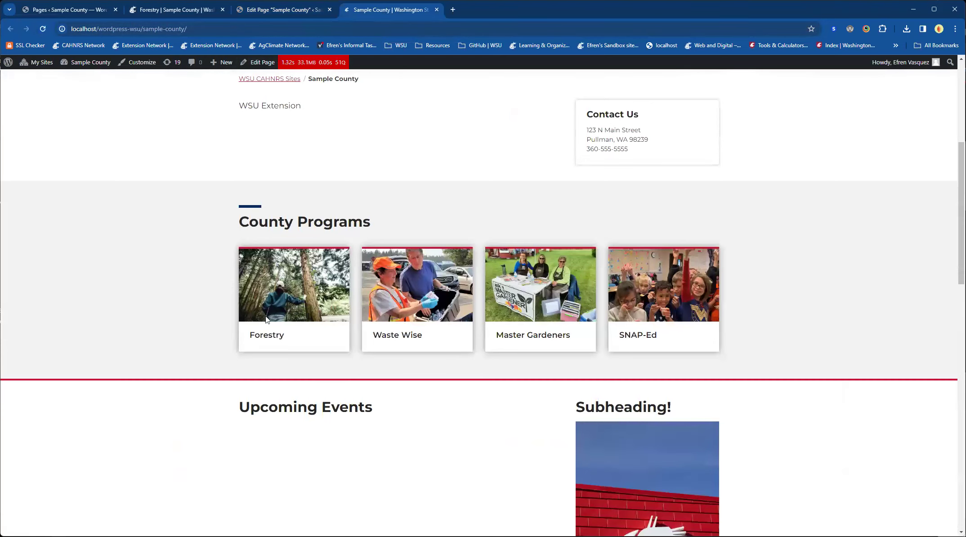
key(ctrl+shift+Tab)
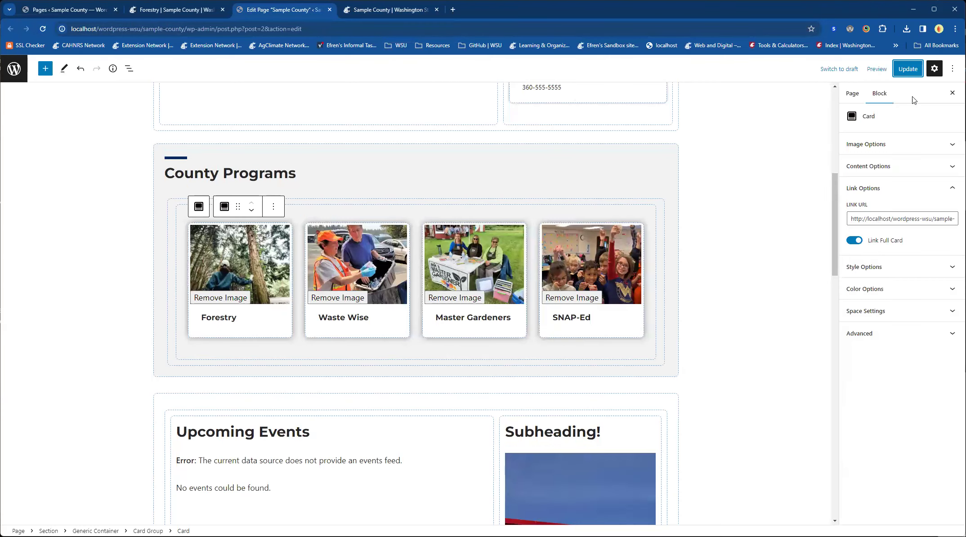
click(915, 68)
click(348, 9)
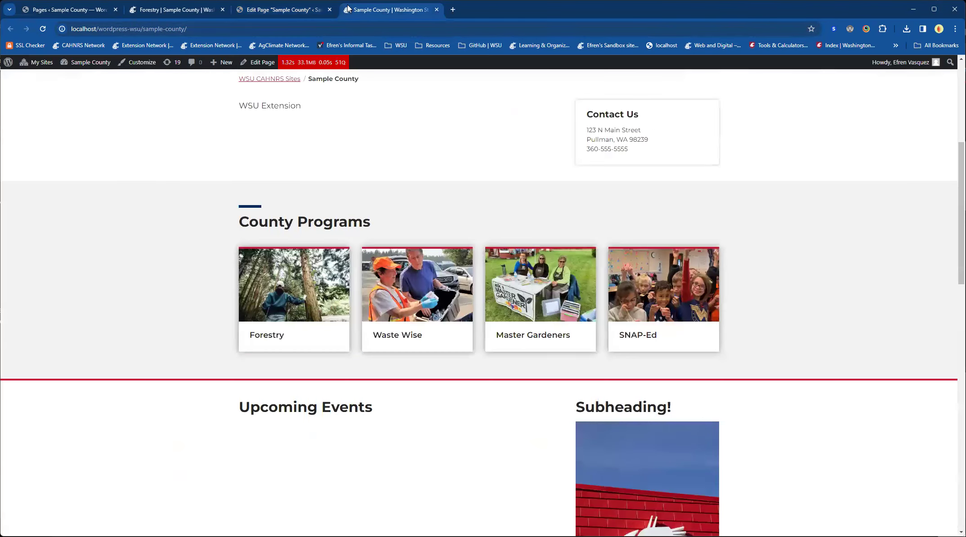
click(48, 28)
mouse_move(50, 60)
Step: Test the Forestry card's link from both its title and its image in new tabs, closing each tab after checking it
scroll(355, 271, up, 5)
scroll(356, 272, down, 5)
middle_click(266, 380)
click(470, 12)
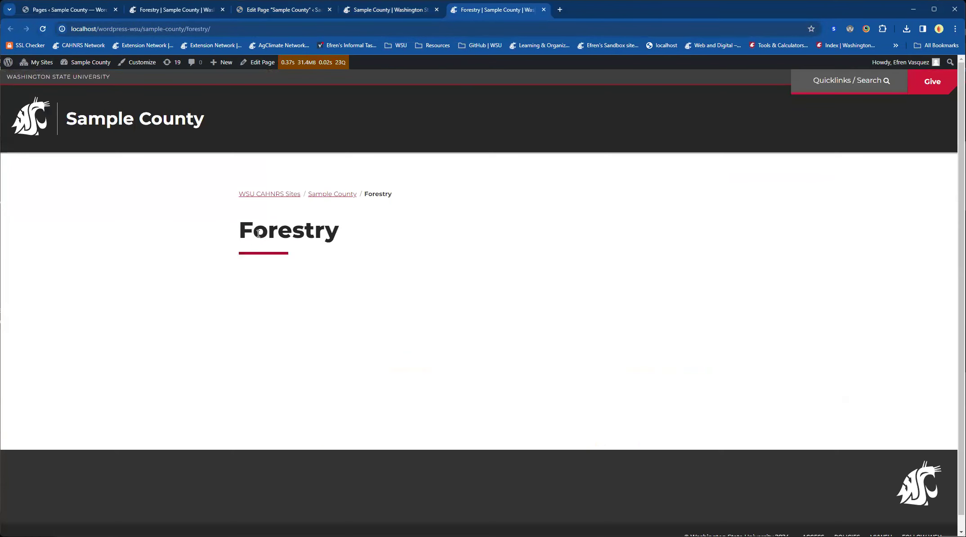
click(544, 10)
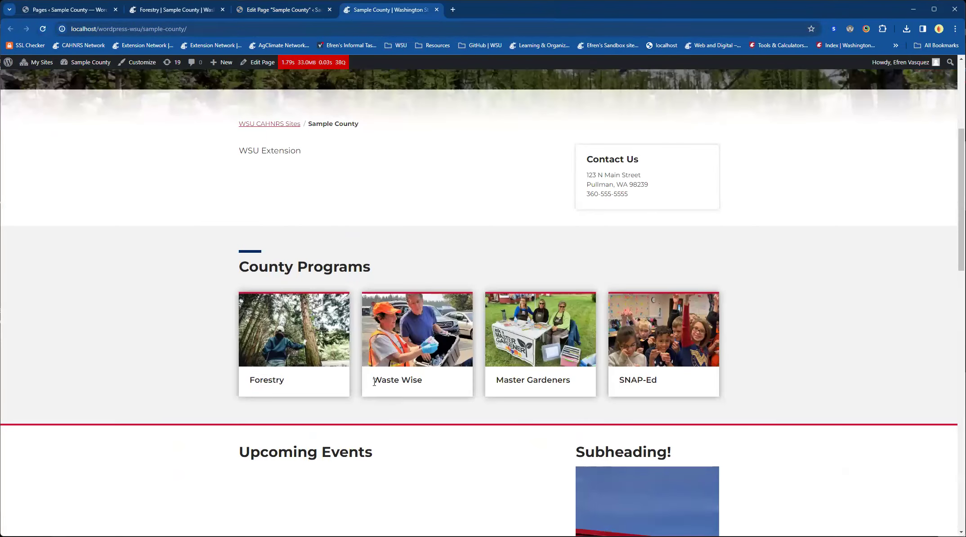
middle_click(260, 335)
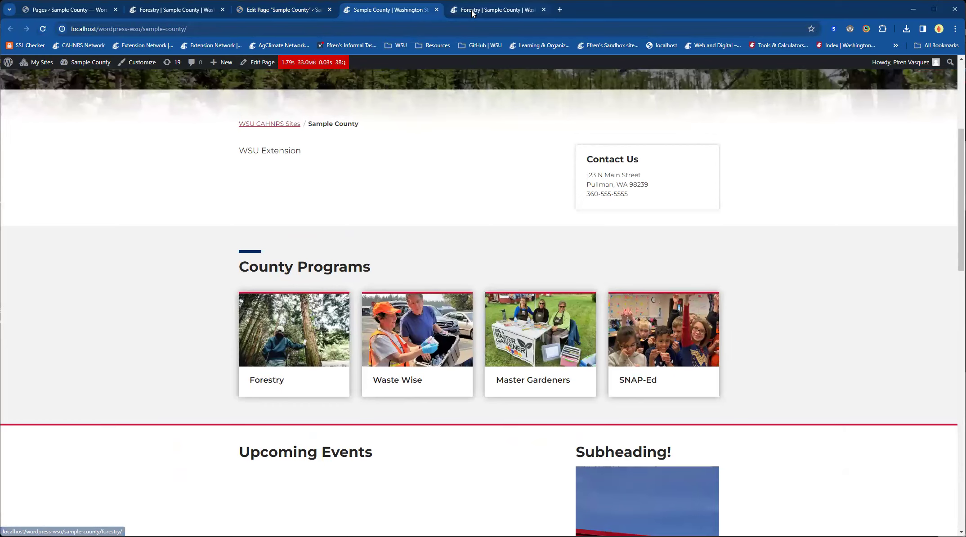
click(471, 10)
click(543, 10)
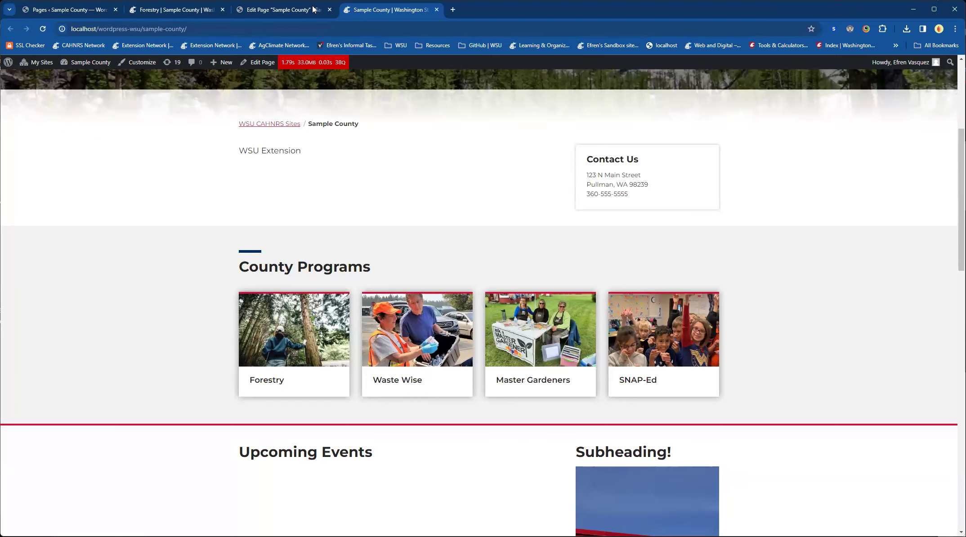
Step: Copy the link address of the Master Gardeners page from the Pages list
click(81, 13)
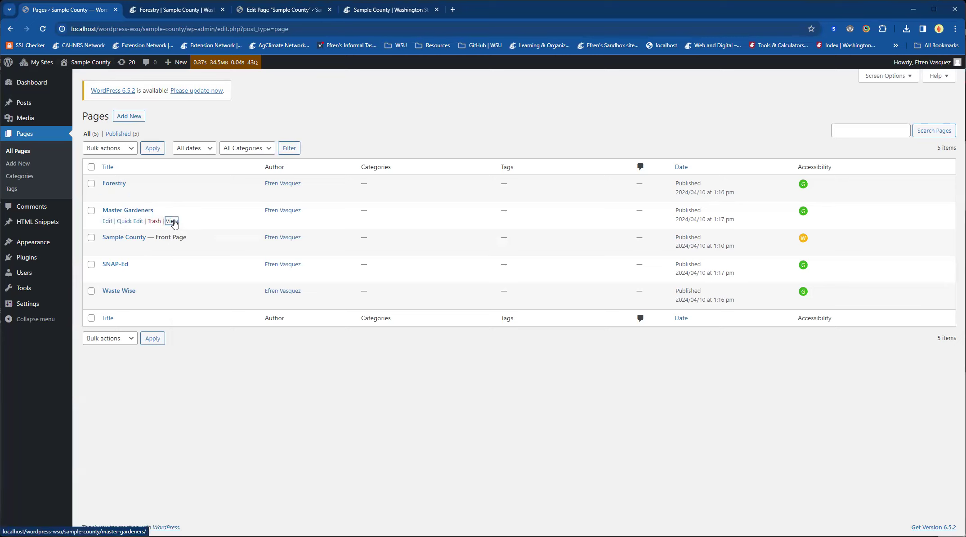
right_click(175, 223)
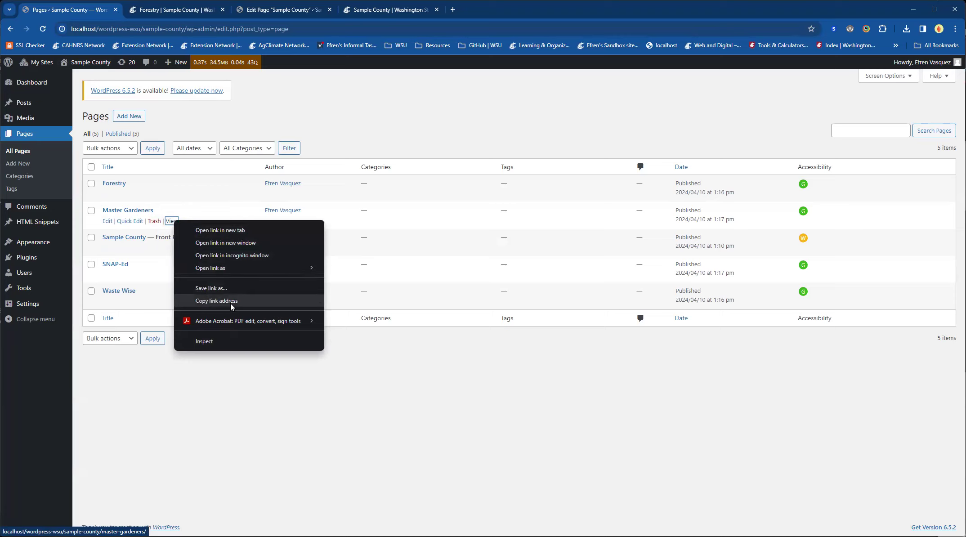
click(219, 301)
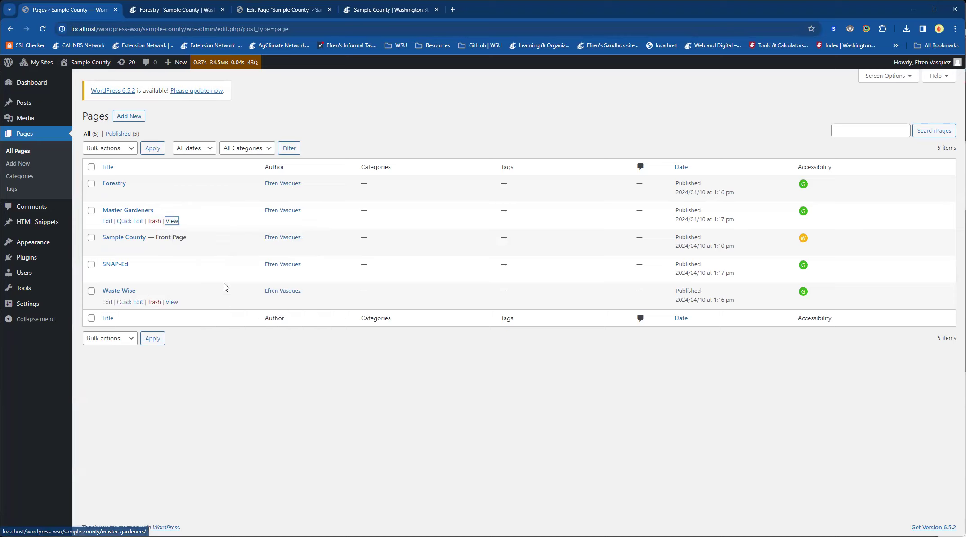
Step: In the page editor, paste the Master Gardeners address as the Waste Wise card's link URL, turn on Link Full Card and update the page
click(151, 12)
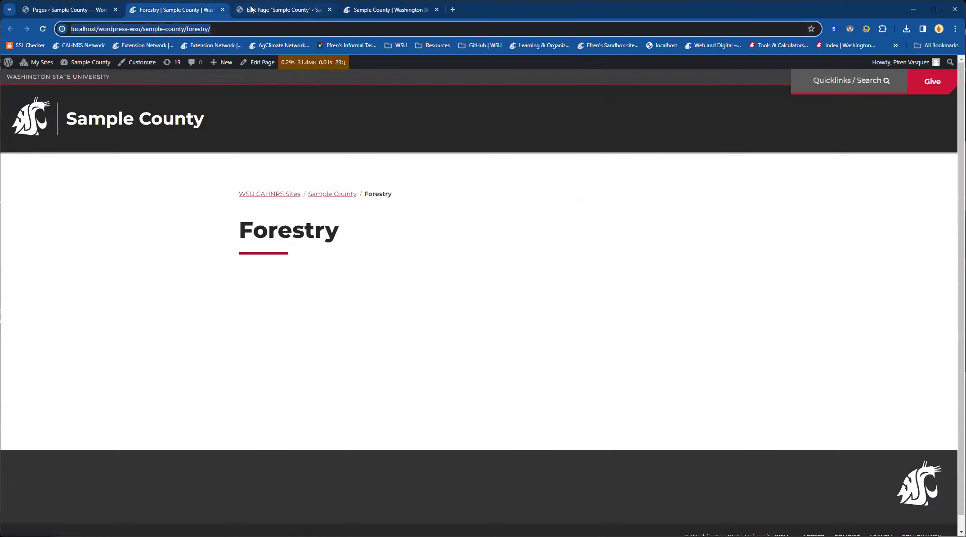
click(252, 9)
click(347, 332)
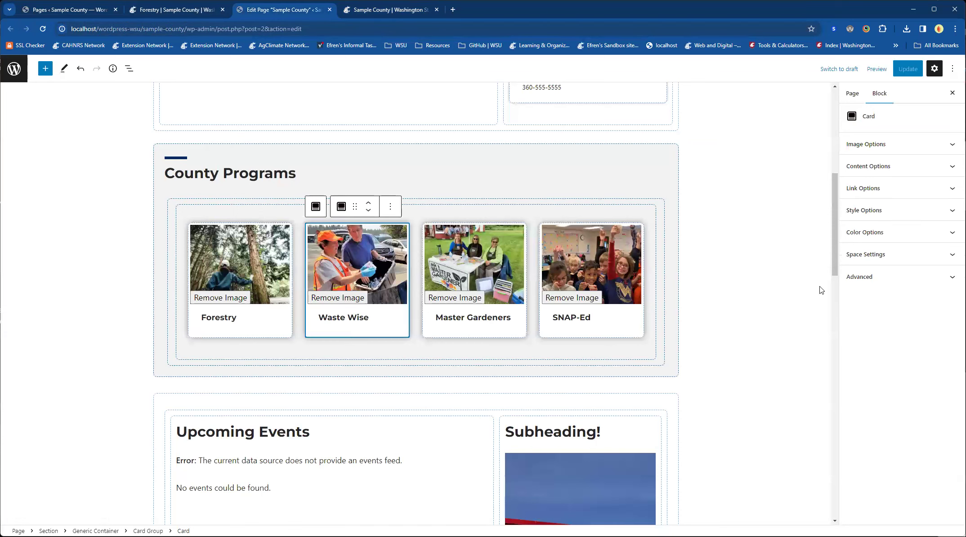
click(863, 188)
click(885, 219)
key(ctrl+v)
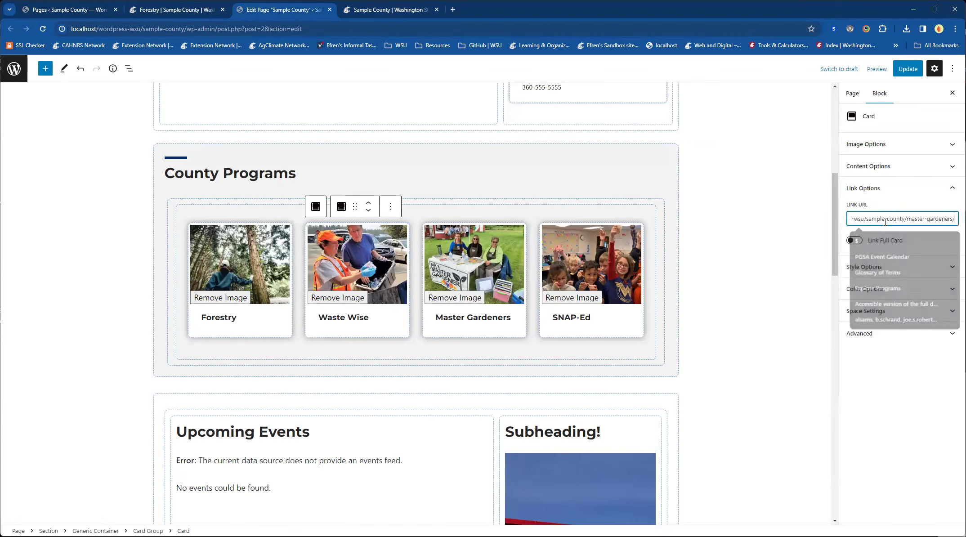
click(854, 240)
click(908, 69)
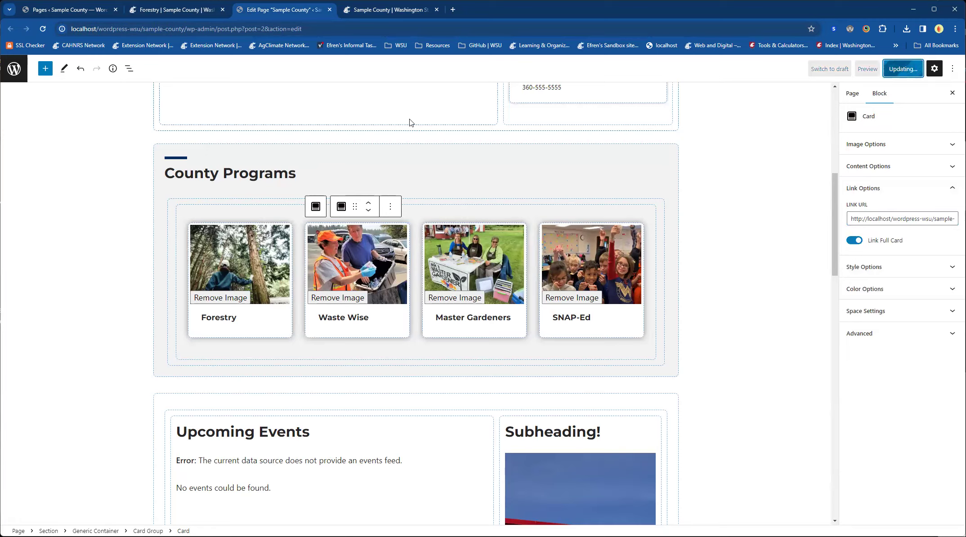
Step: Copy the link address of the SNAP-Ed page from the Pages list
click(63, 11)
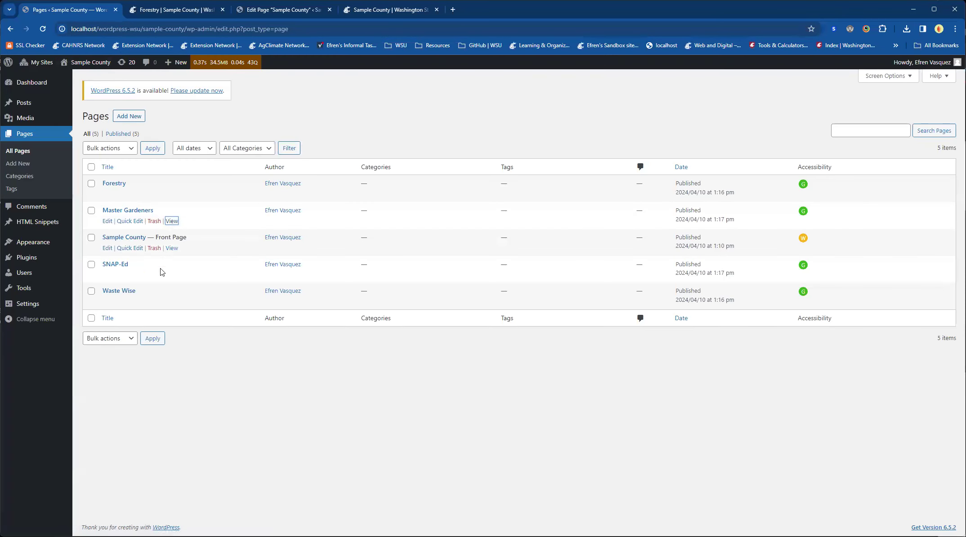
right_click(171, 275)
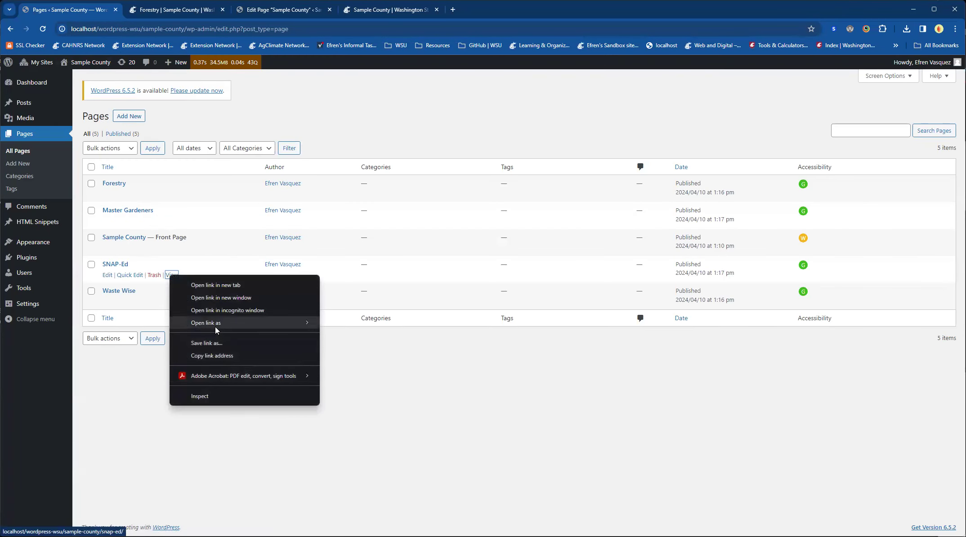
click(212, 355)
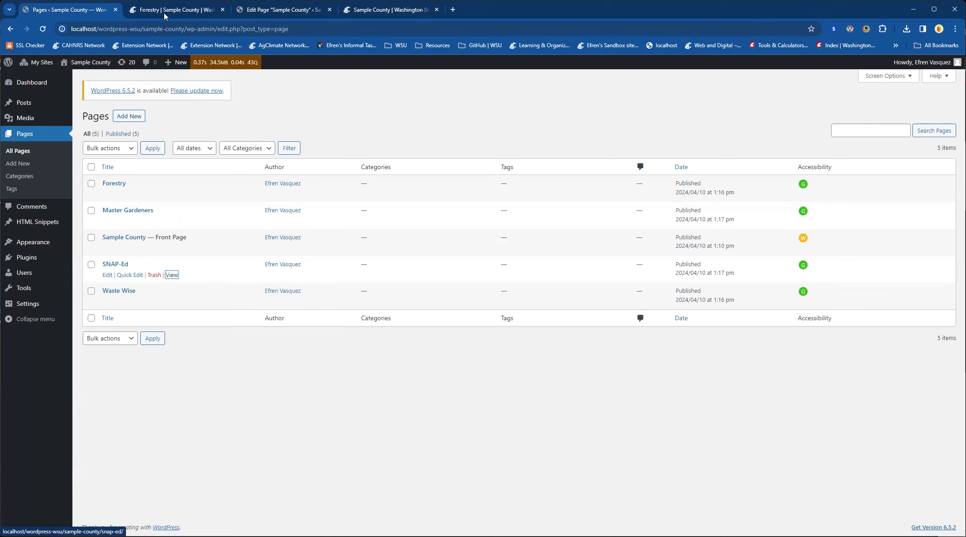
Step: In the page editor, paste the SNAP-Ed page address as the SNAP-Ed card's link URL and turn on Link Full Card
click(273, 11)
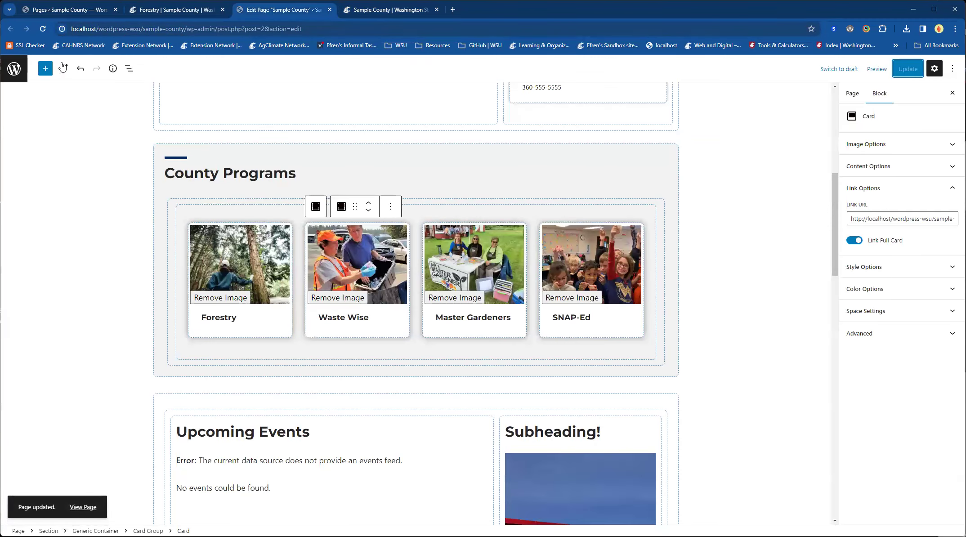
click(70, 10)
click(257, 13)
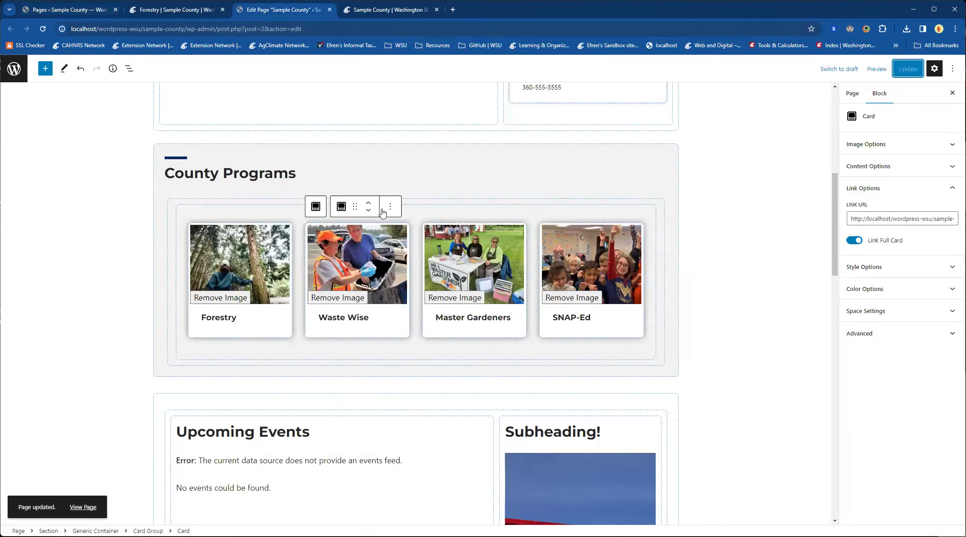
click(583, 331)
click(890, 222)
key(ctrl+v)
click(856, 240)
Step: Copy the link address of the Waste Wise page from the Pages list
click(73, 11)
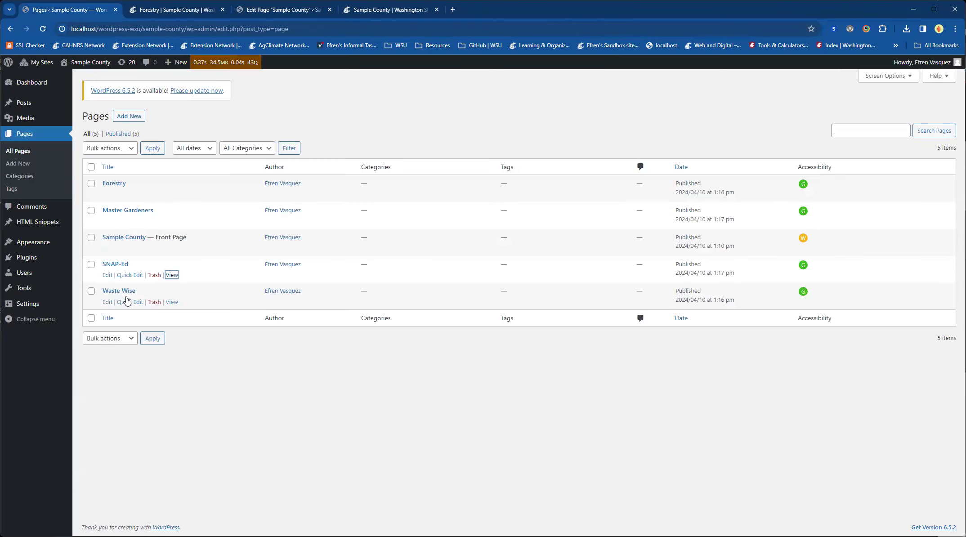
right_click(173, 303)
click(221, 385)
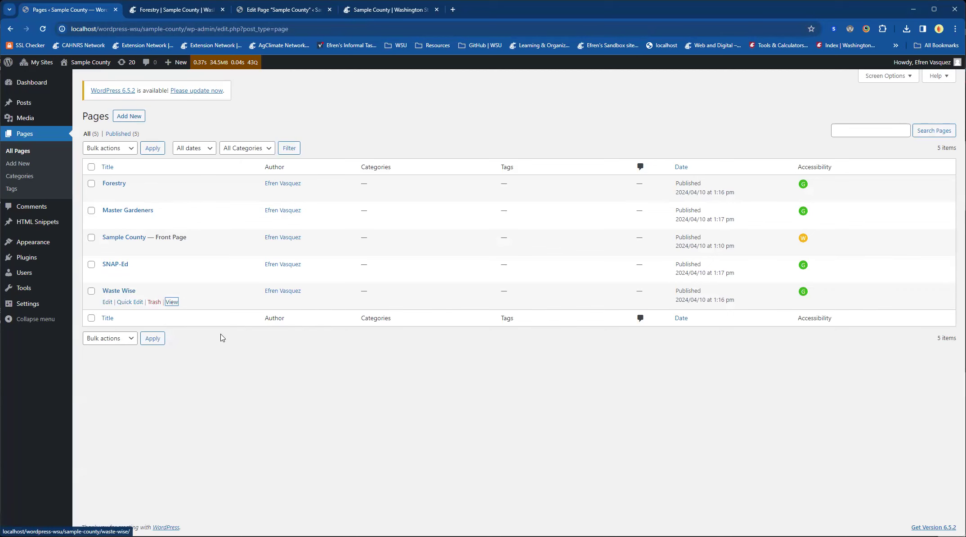
Step: In the page editor, replace the Waste Wise card's link URL with the copied Waste Wise page address
click(293, 11)
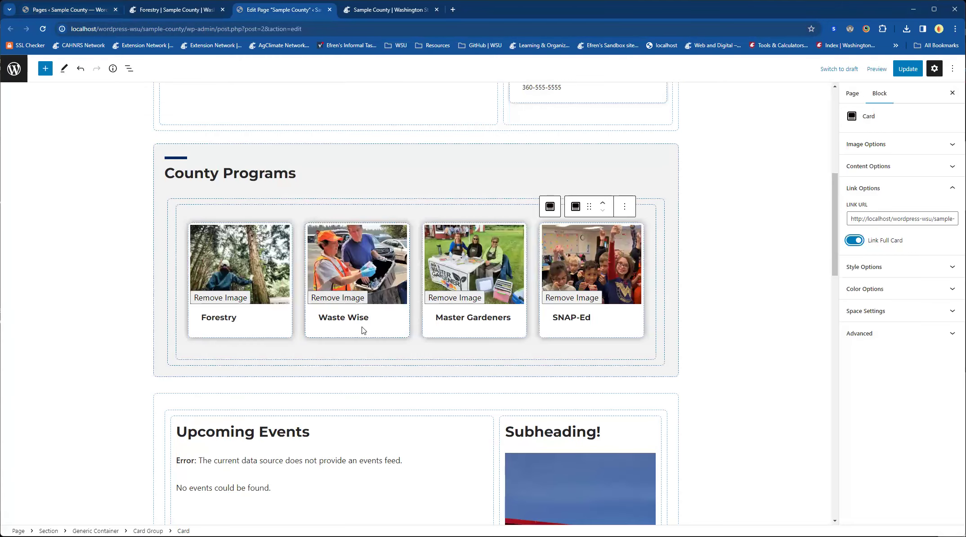
click(362, 330)
click(863, 187)
click(897, 218)
key(ctrl+v)
key(ctrl+a)
key(ctrl+v)
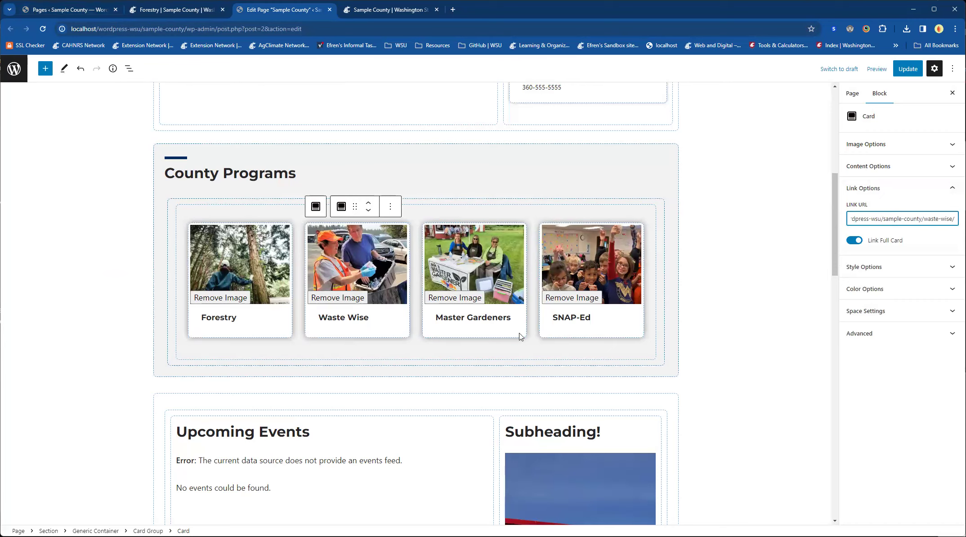
Step: Copy the Master Gardeners page's link address from the Pages list again
key(ctrl+1)
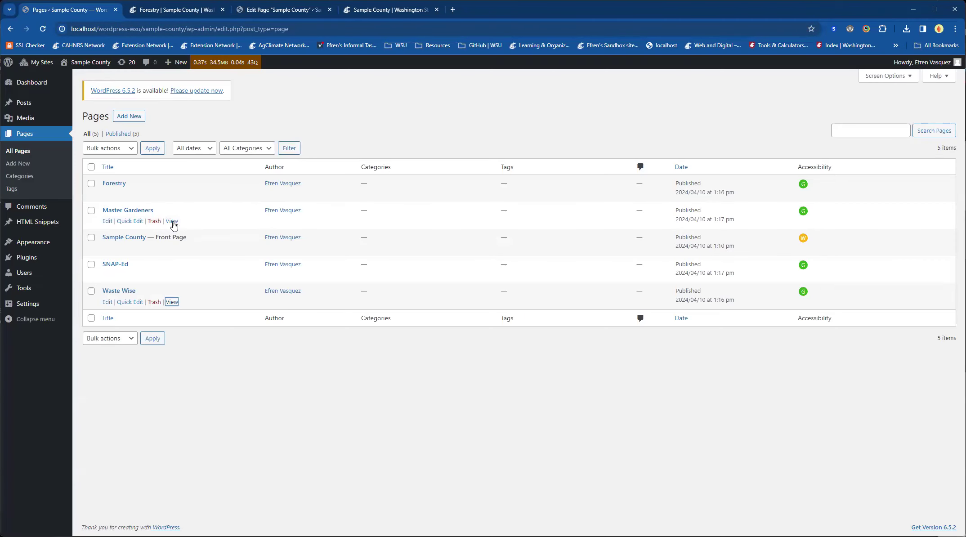
right_click(173, 222)
click(212, 301)
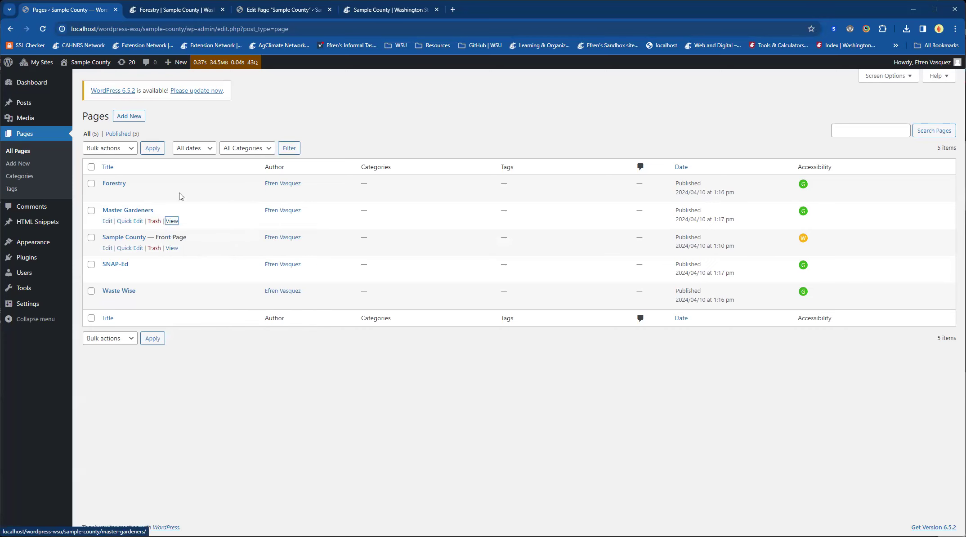
Step: In the page editor, paste the Master Gardeners address as the Master Gardeners card's link URL and turn on Link Full Card
key(ctrl+3)
click(450, 332)
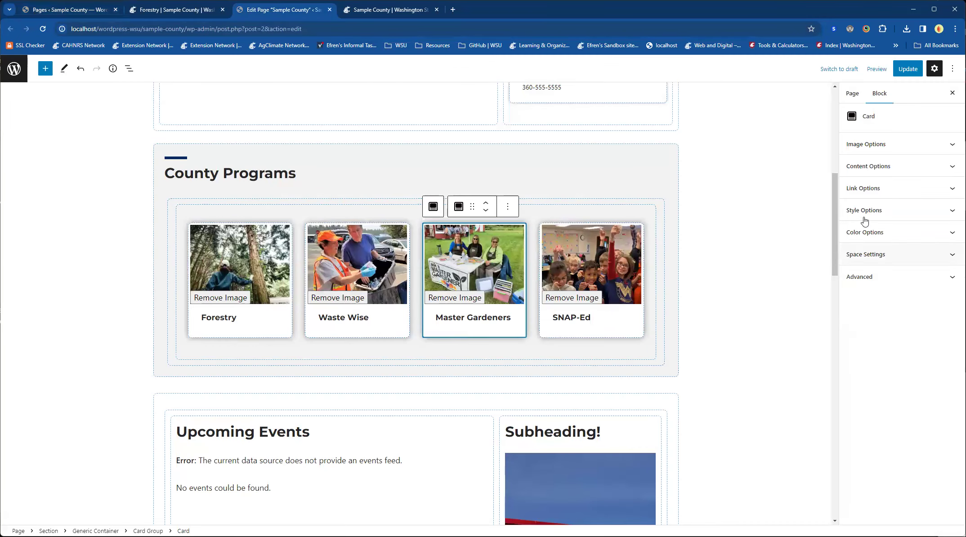
click(863, 188)
click(857, 219)
key(ctrl+v)
click(855, 243)
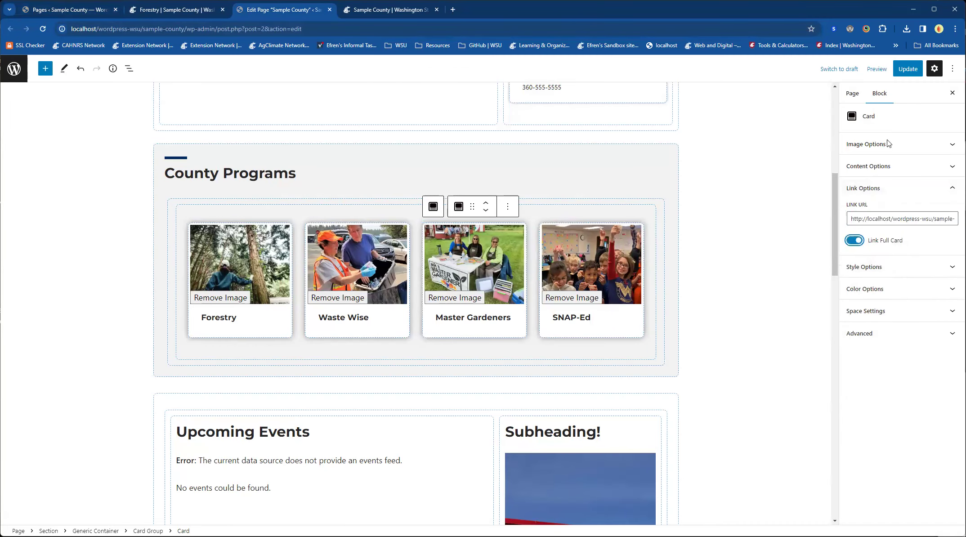
Step: Update the page and reload the live Sample County page to load the new card links
click(908, 68)
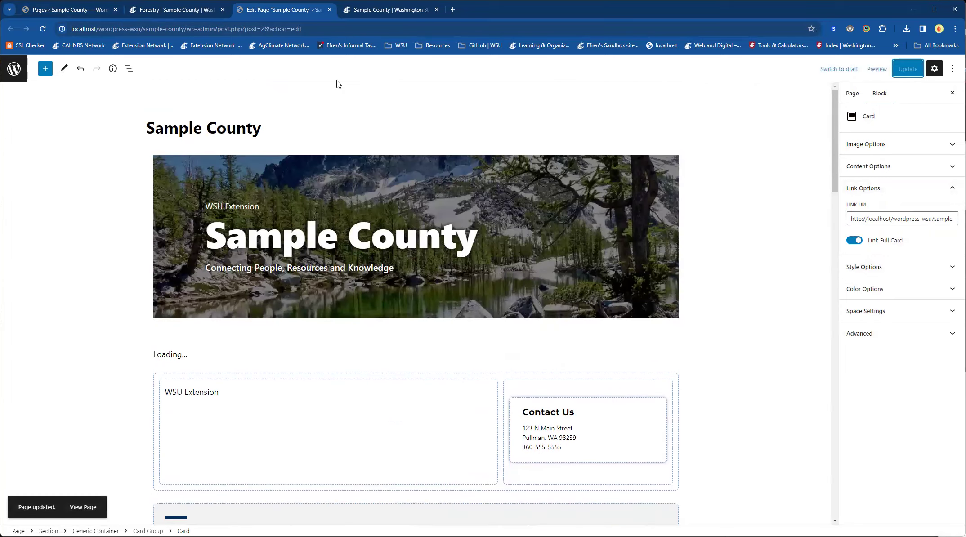
click(350, 12)
click(42, 29)
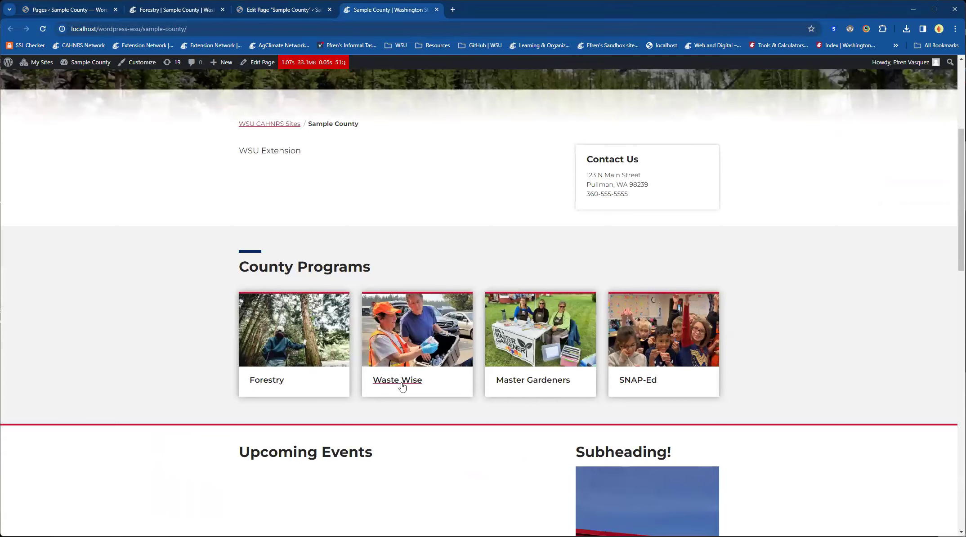
Step: Test the Forestry, Waste Wise, Master Gardeners and SNAP-Ed card links on the live page, closing each opened tab after checking it
ctrl+click(266, 380)
click(536, 15)
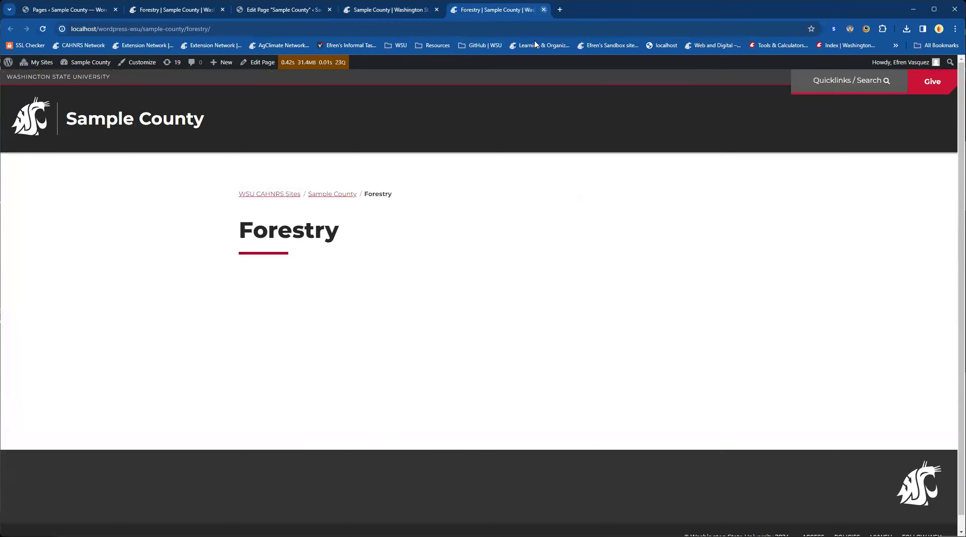
key(ctrl+w)
ctrl+click(397, 380)
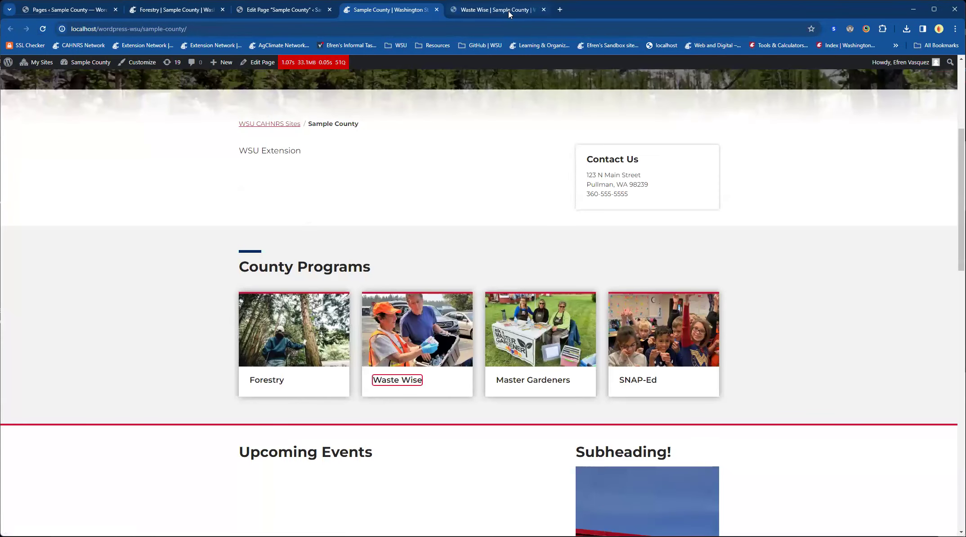
click(507, 10)
key(ctrl+w)
ctrl+click(521, 380)
click(534, 8)
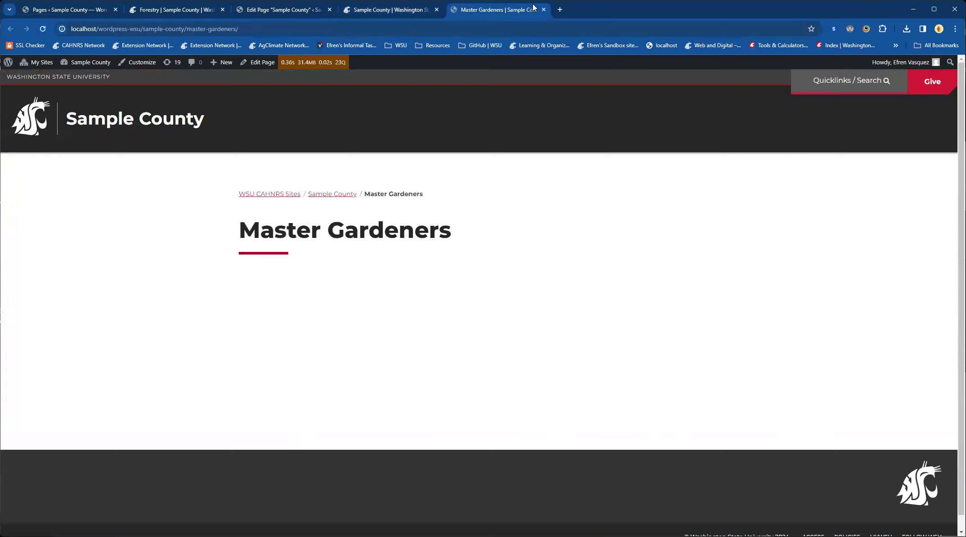
click(544, 10)
ctrl+click(636, 380)
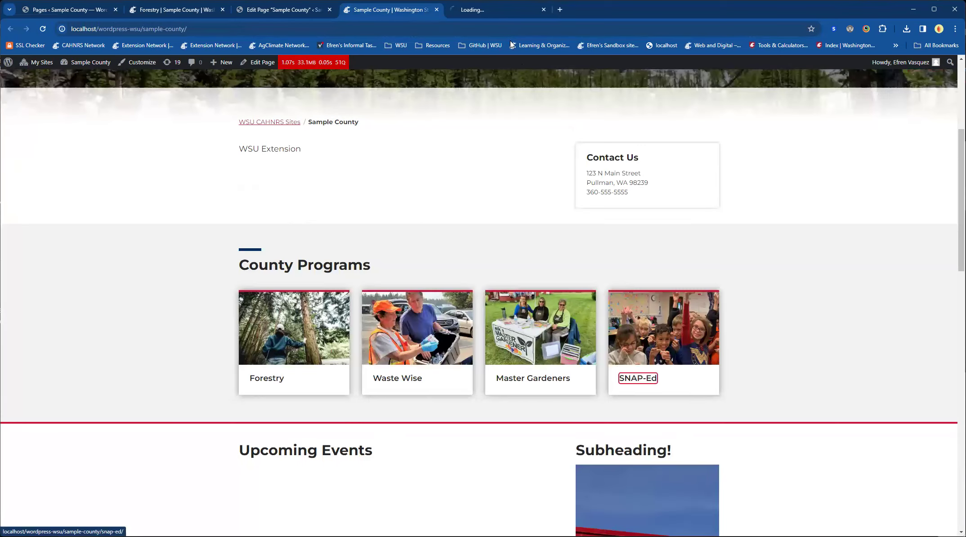
click(479, 12)
click(544, 10)
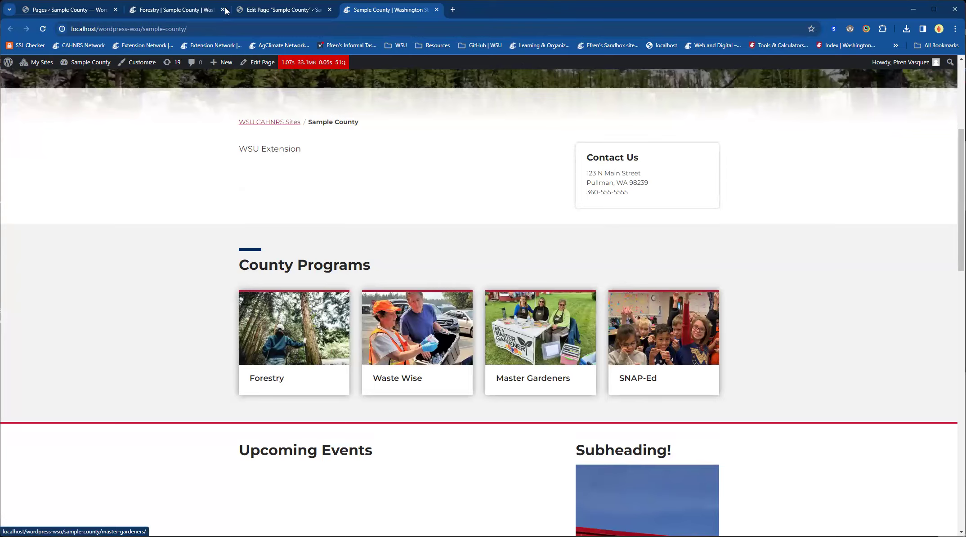
Step: Close the leftover Forestry page tab and return to the Sample County page editor
click(207, 10)
click(295, 10)
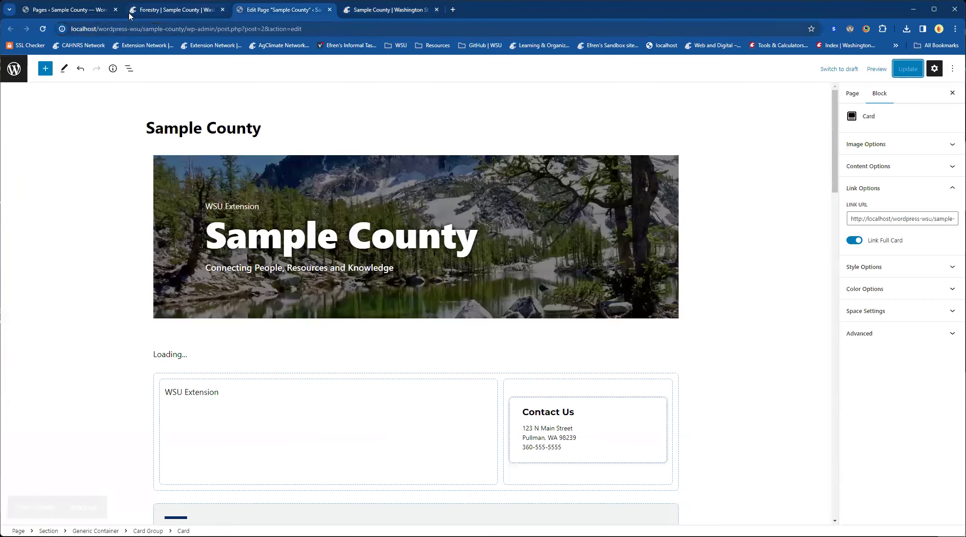
click(222, 9)
Step: Duplicate the SNAP-Ed card in the County Programs section
scroll(120, 317, down, 8)
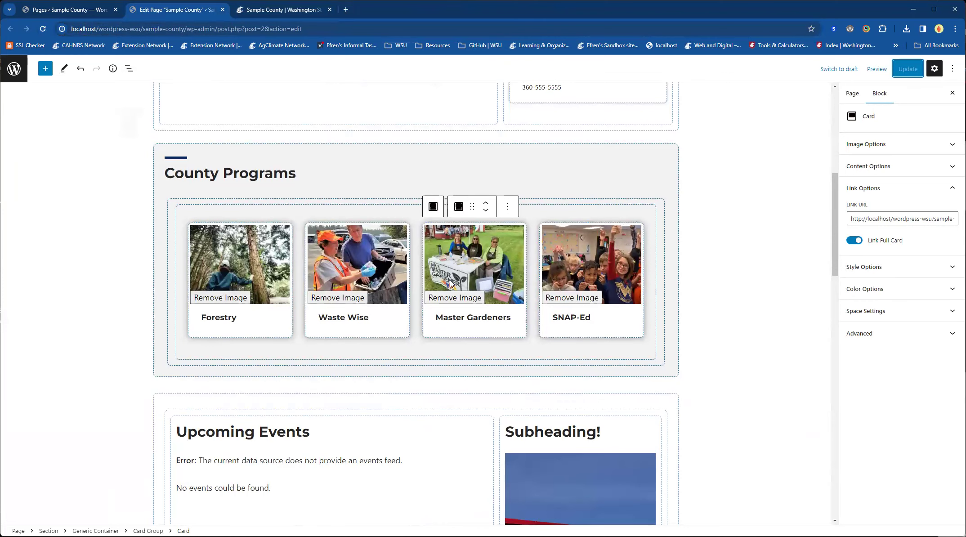
click(601, 333)
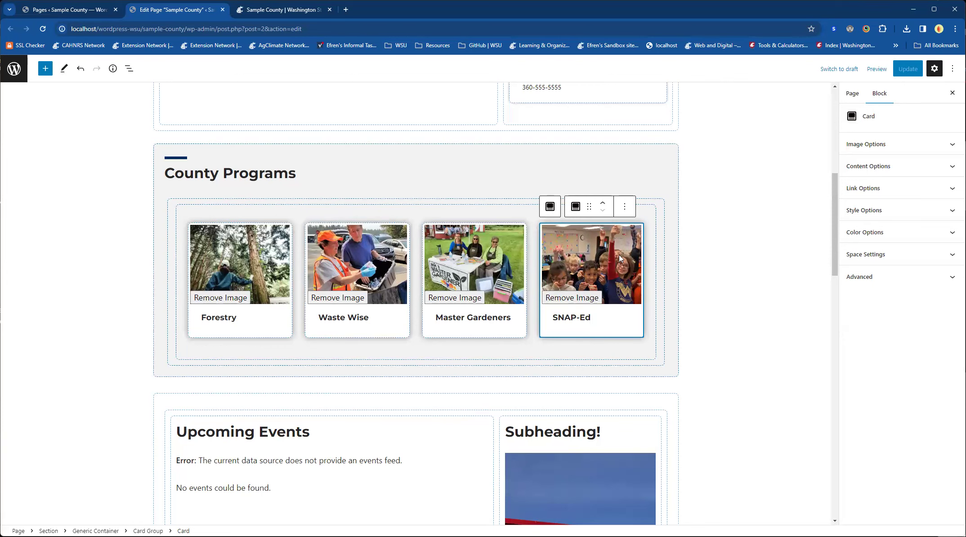
click(625, 210)
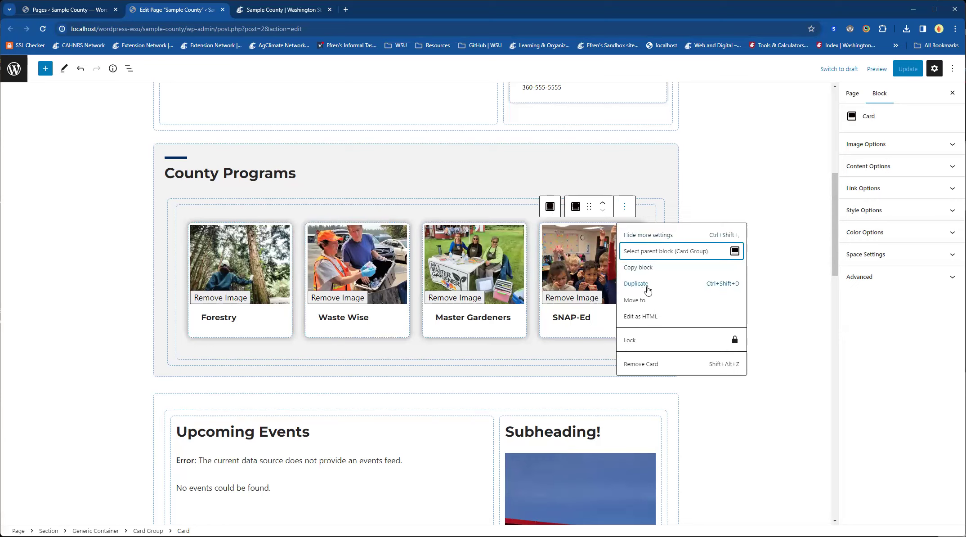
click(648, 286)
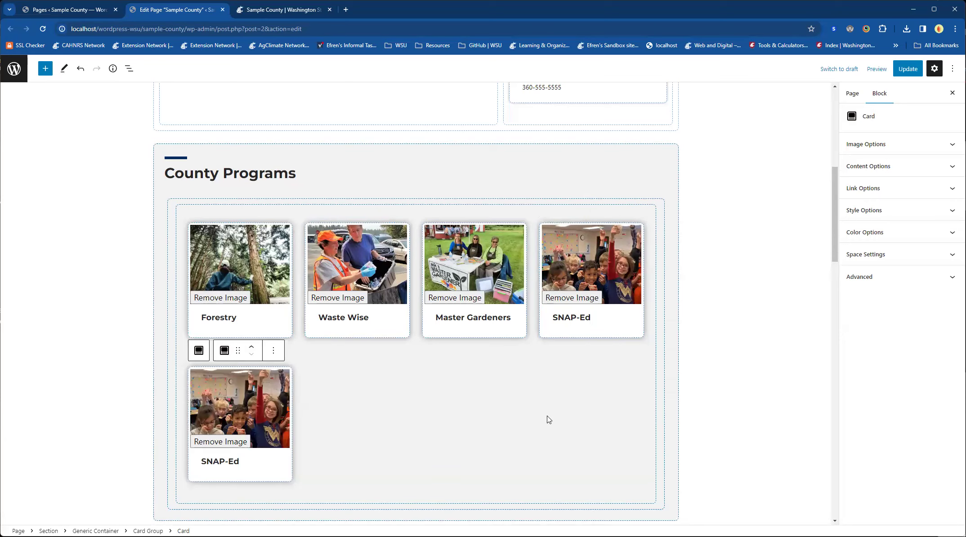
Step: Add a new empty card to the County Programs card group after the duplicated SNAP-Ed card
scroll(546, 419, down, 1)
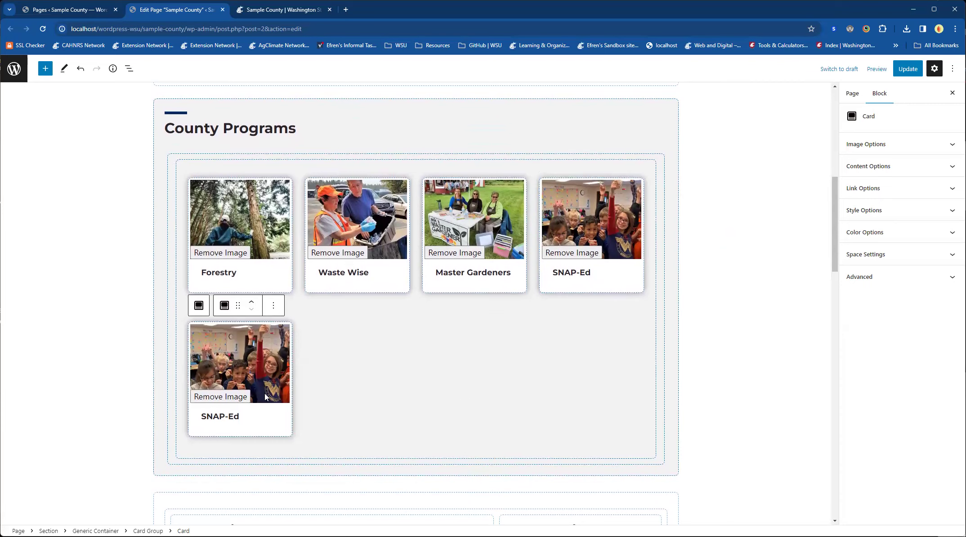
click(410, 418)
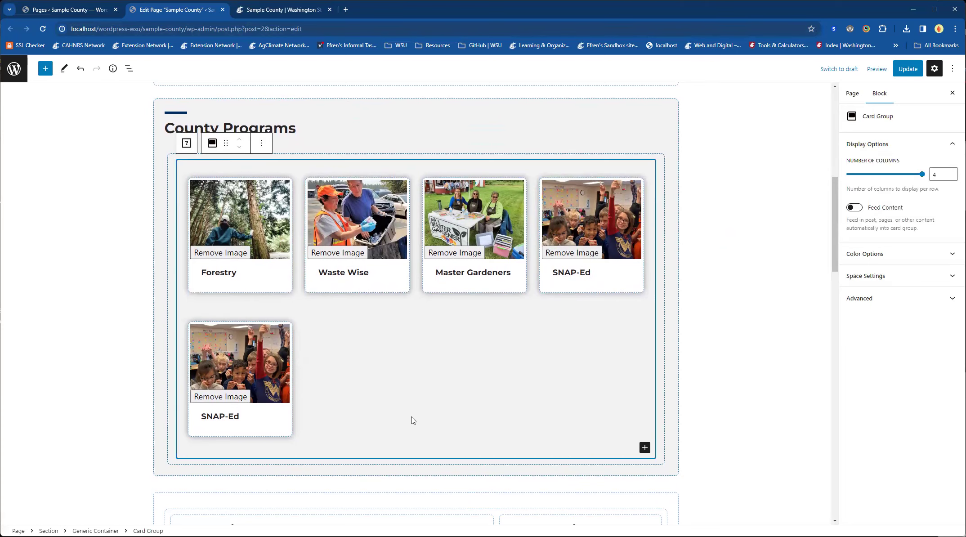
click(643, 452)
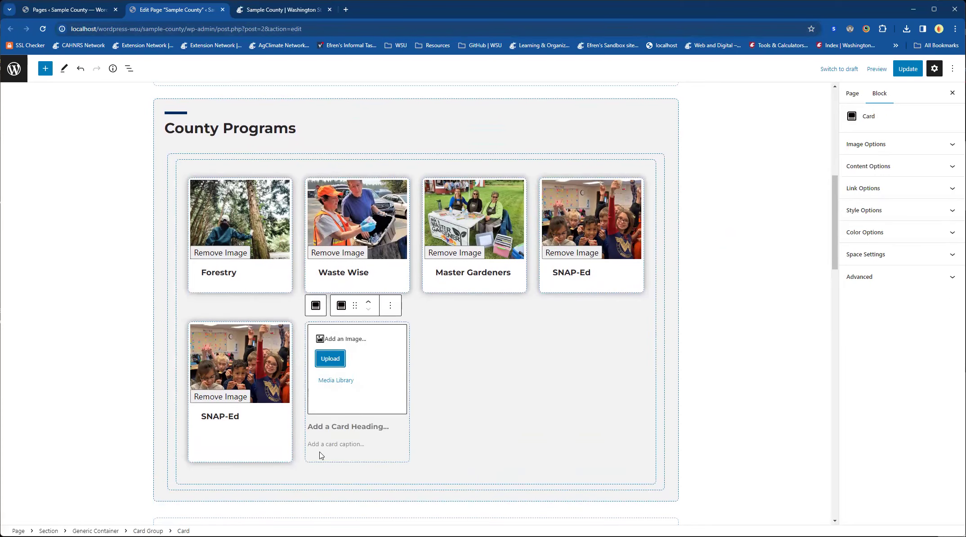
click(266, 10)
click(190, 10)
Step: Remove the empty card from the County Programs card group
click(391, 305)
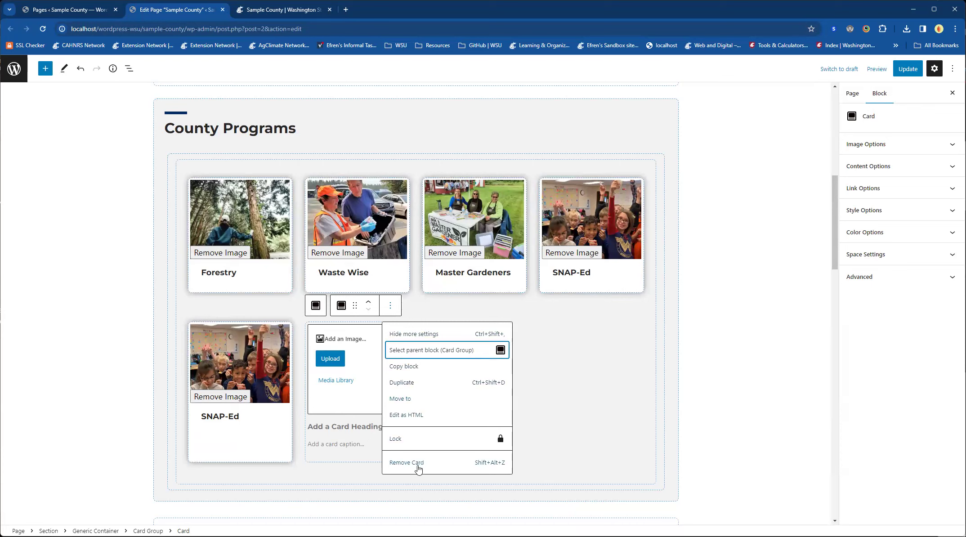
click(416, 464)
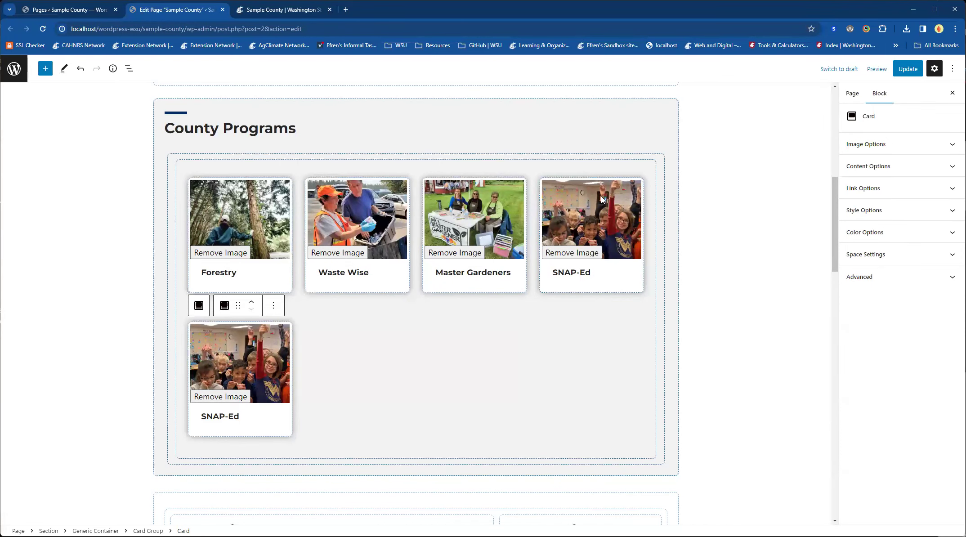
Step: Replace the duplicated SNAP-Ed card's image with the mountain lake photo from the media library and retitle the card "Food Systems"
click(209, 403)
click(224, 383)
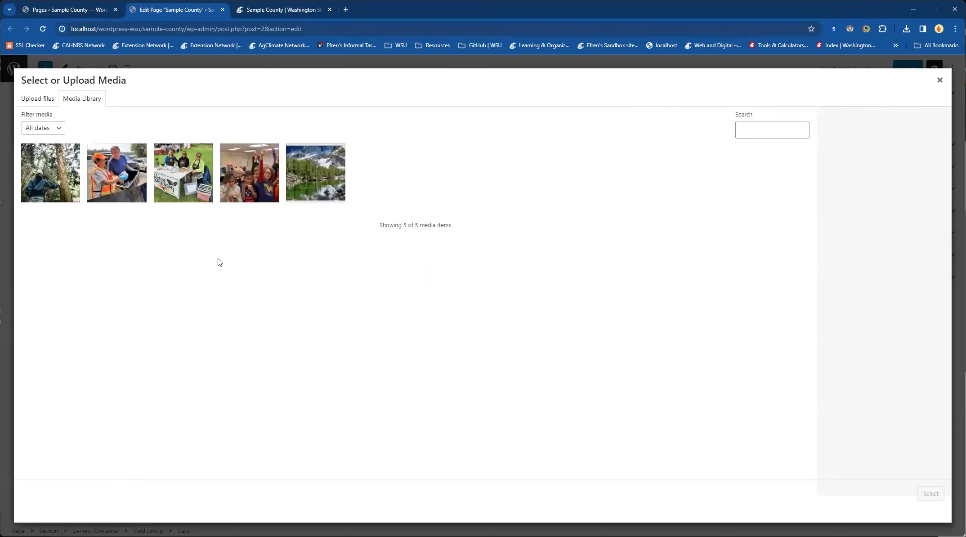
click(310, 176)
click(931, 493)
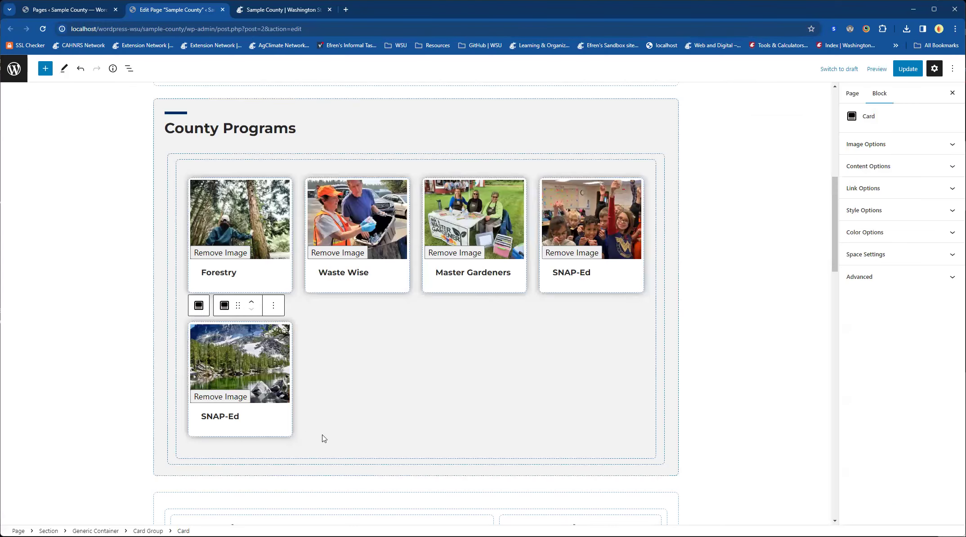
triple_click(211, 418)
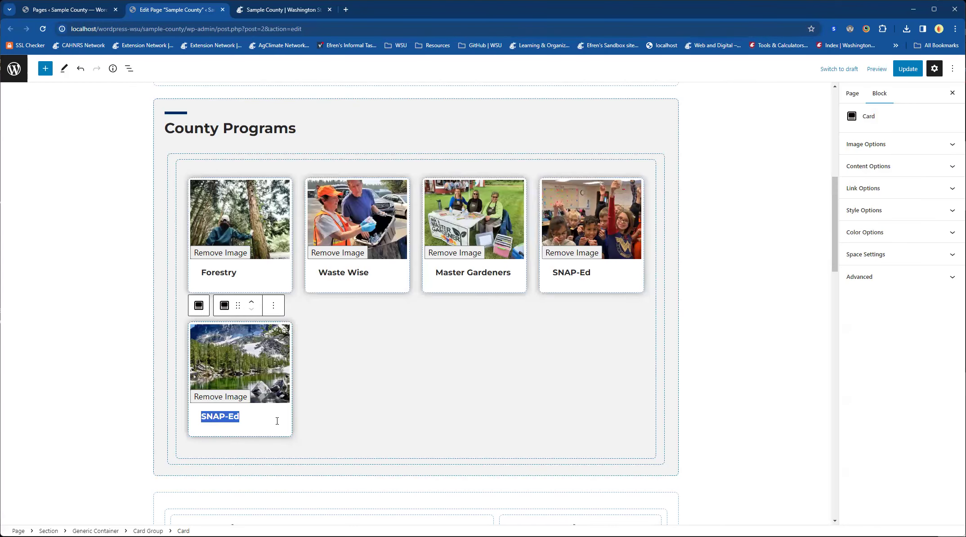
text(Food Systems)
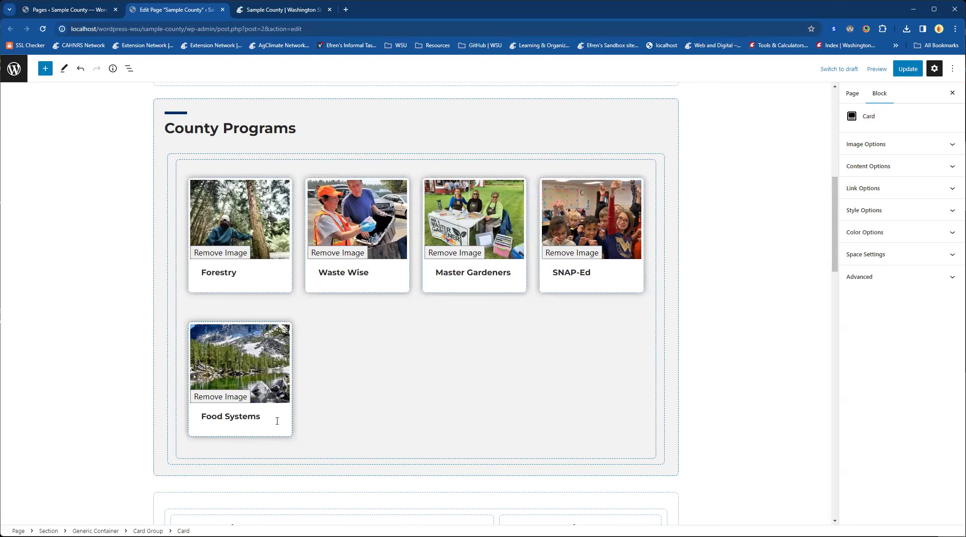
Step: Clear the Food Systems card's link URL and turn off Link Full Card
click(868, 188)
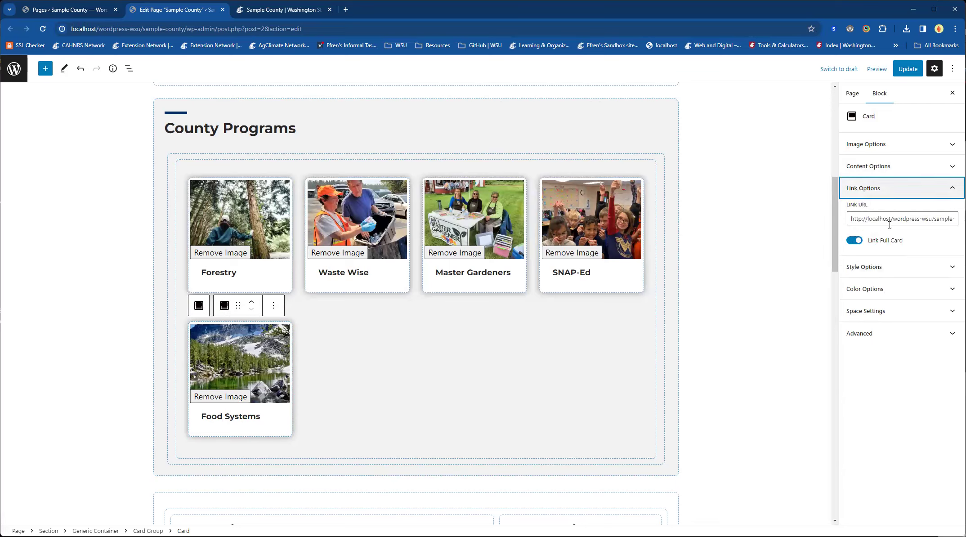
triple_click(876, 222)
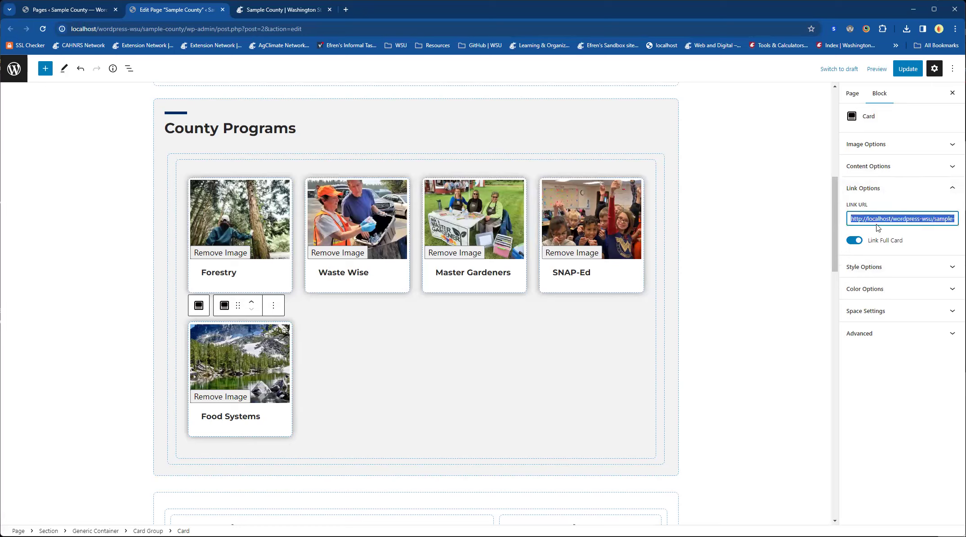
key(BackSpace)
click(857, 242)
Step: Update the page and check the Food Systems card in the County Programs section of the live page
click(907, 69)
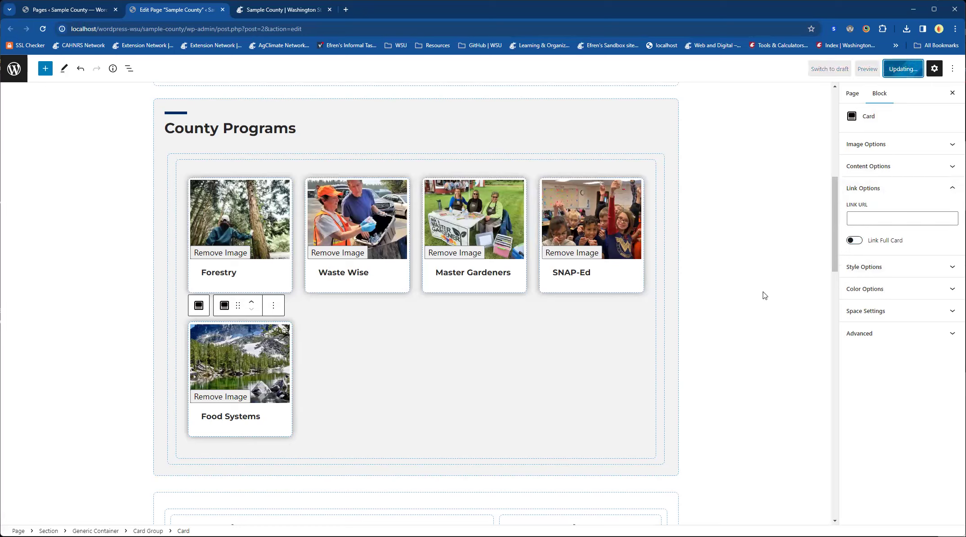
click(283, 13)
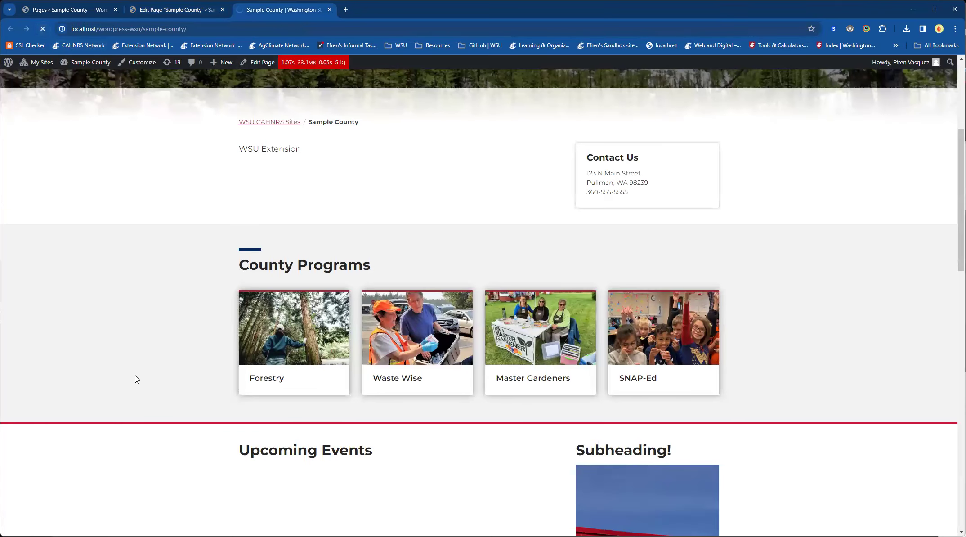
scroll(216, 378, down, 2)
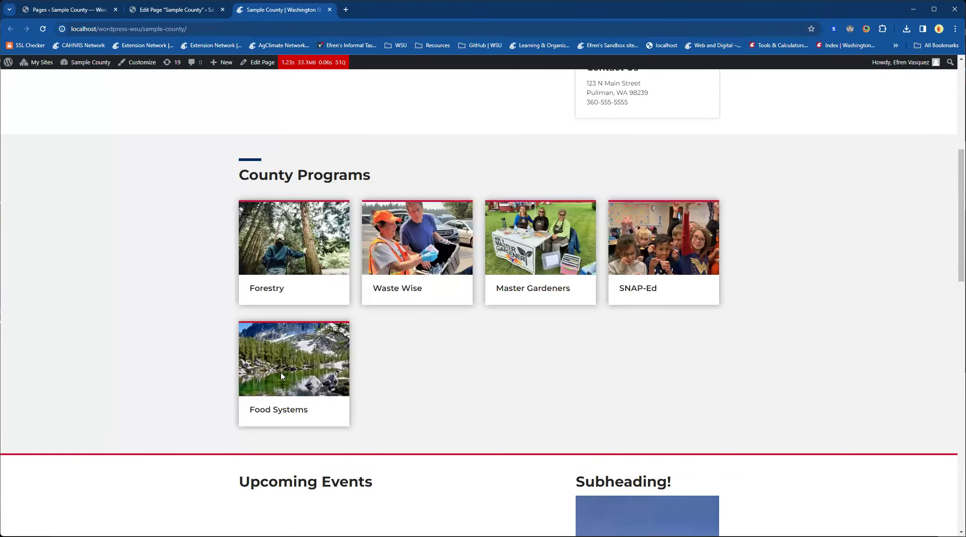
Step: Return to the page editor and change the Upcoming Events heading to "This is a Different Heading"
click(163, 11)
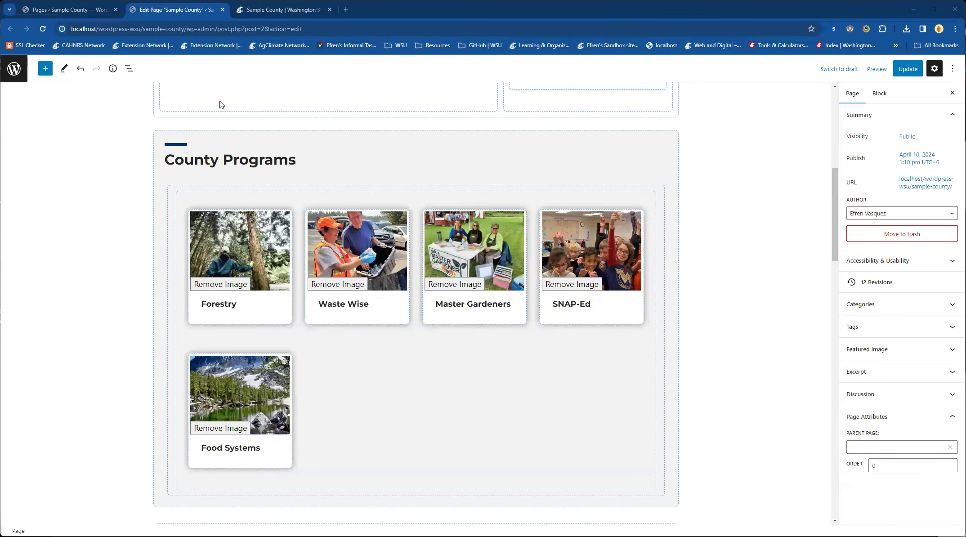
scroll(231, 113, down, 4)
scroll(324, 230, up, 3)
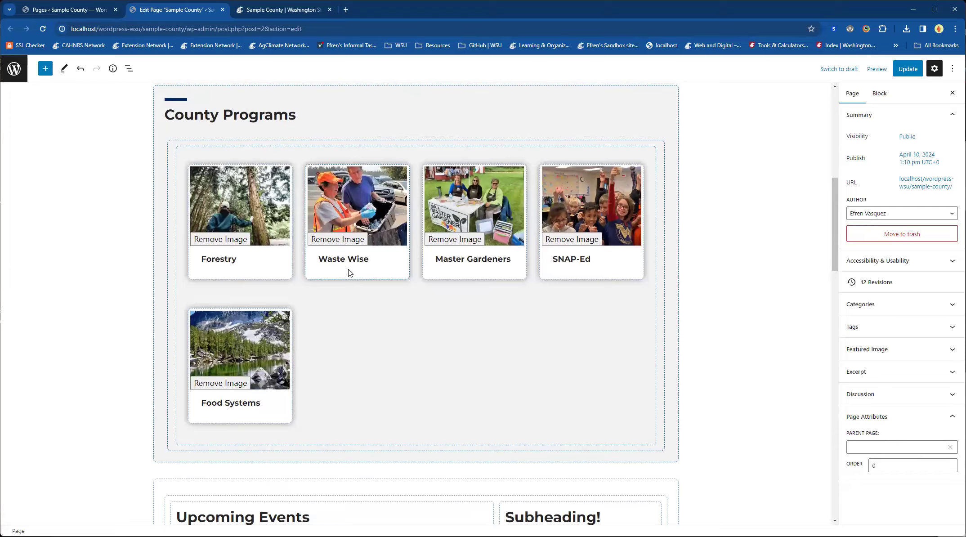
scroll(348, 272, down, 8)
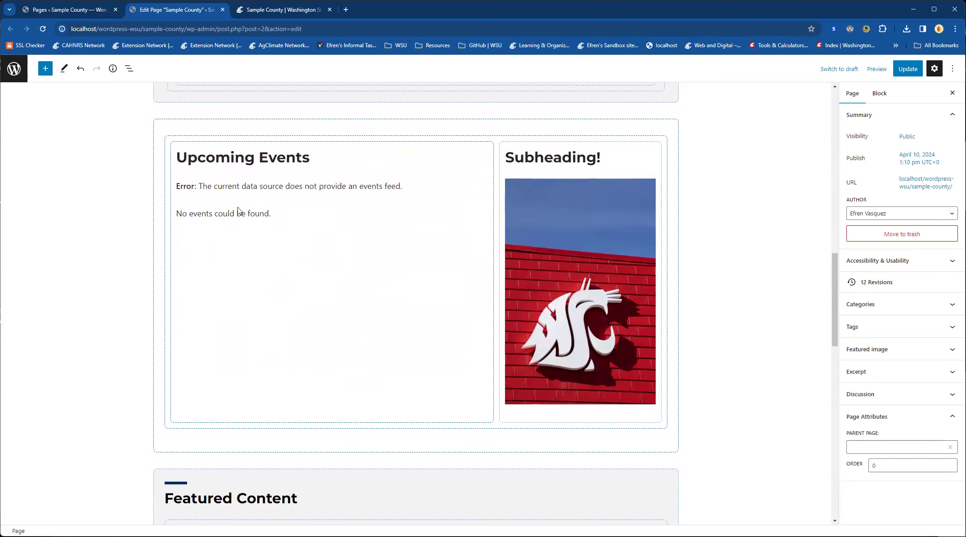
click(215, 194)
click(217, 333)
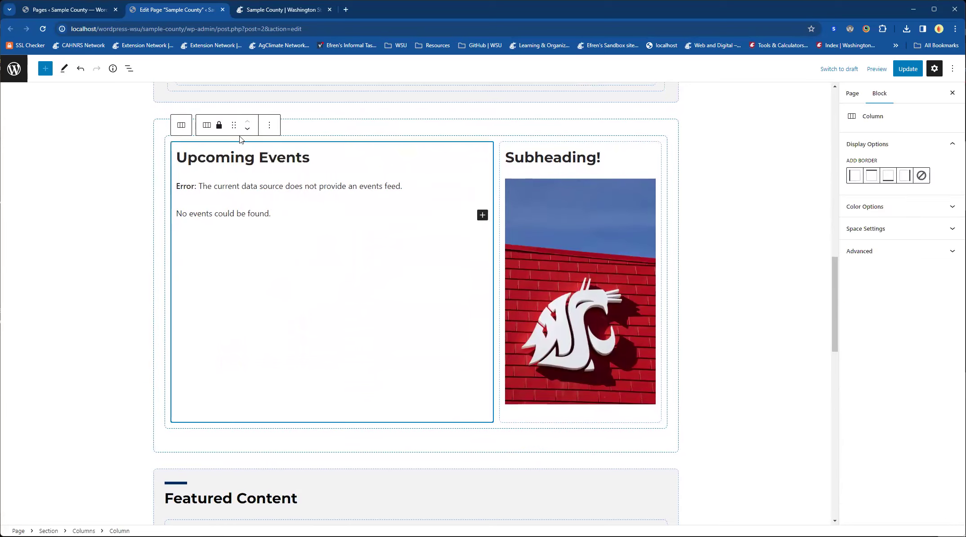
triple_click(216, 153)
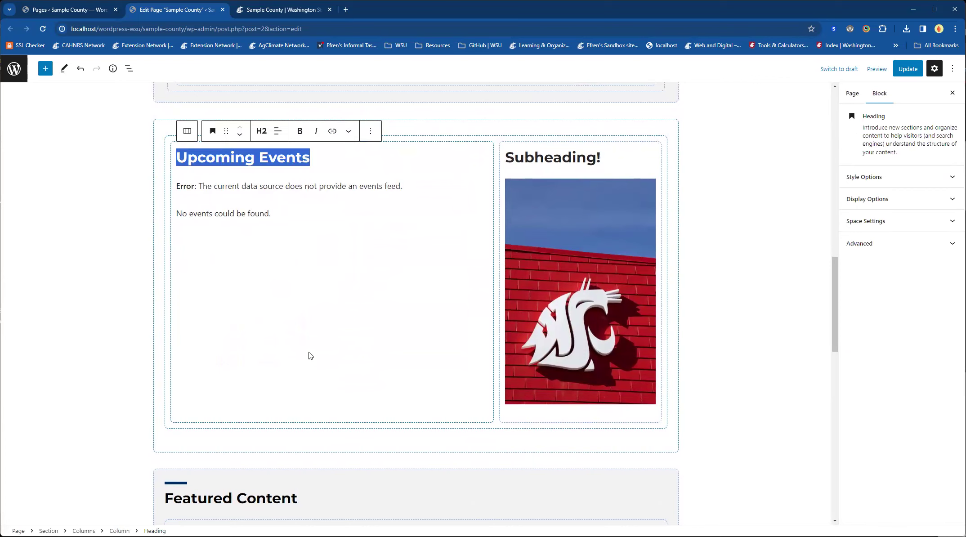
text(LO)
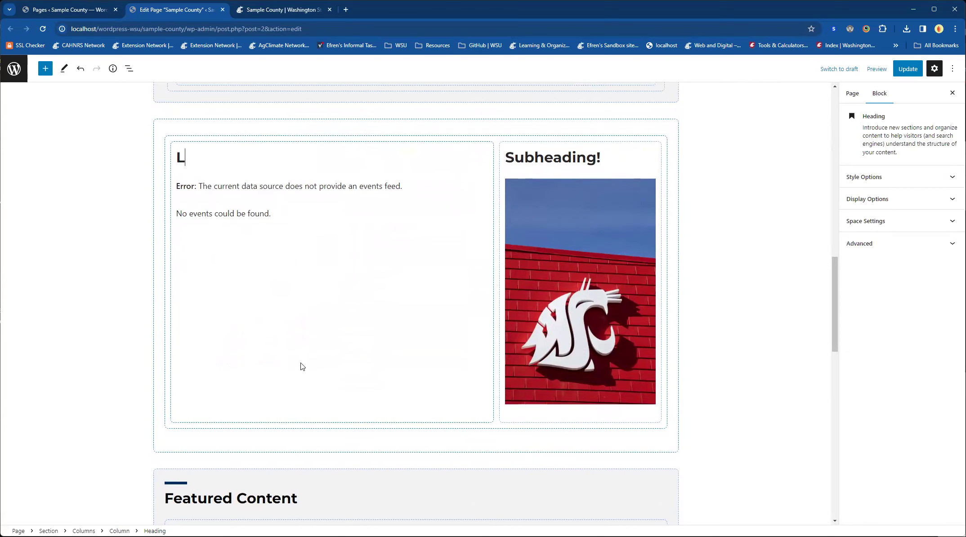
key(BackSpace)
key(BackSpace)
text(This is a af)
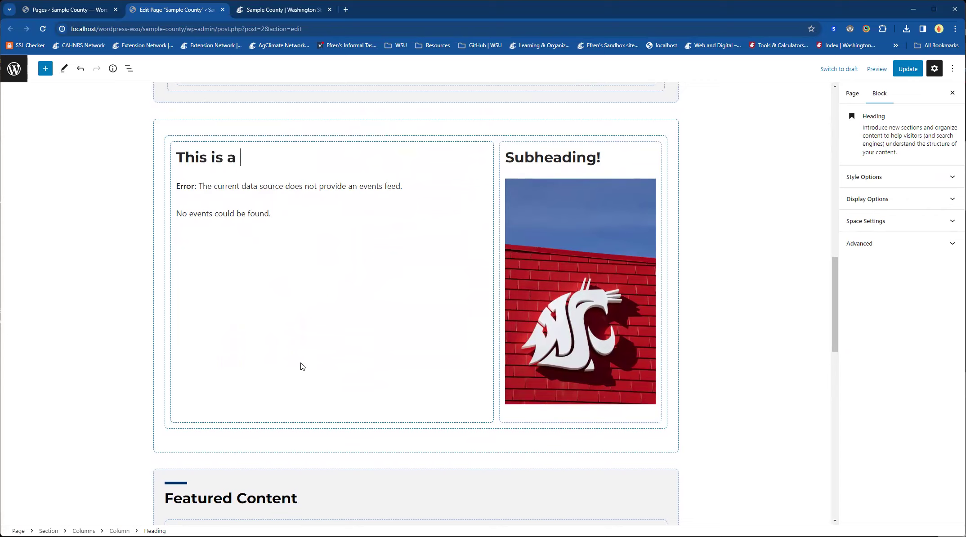
key(BackSpace)
key(BackSpace)
text(different Heading)
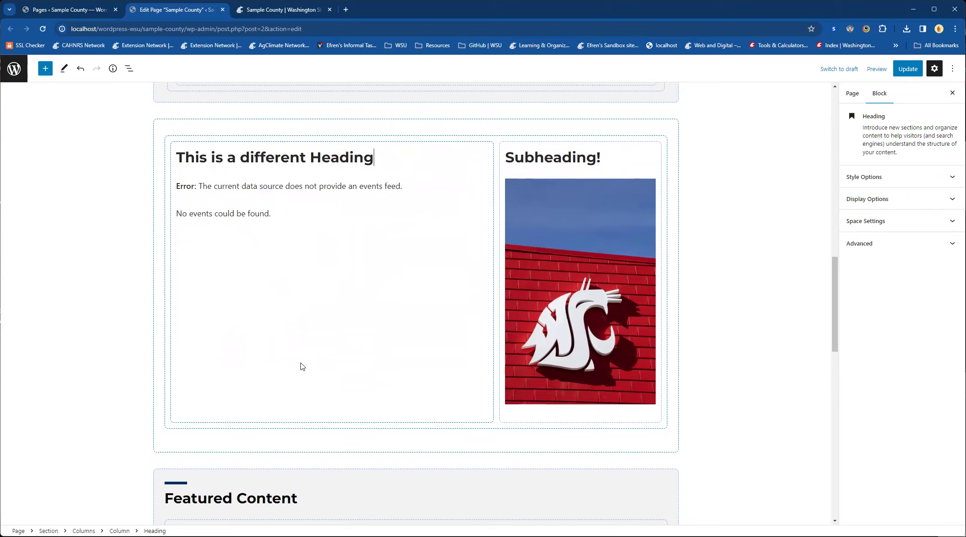
drag(251, 158, 240, 157)
text(D)
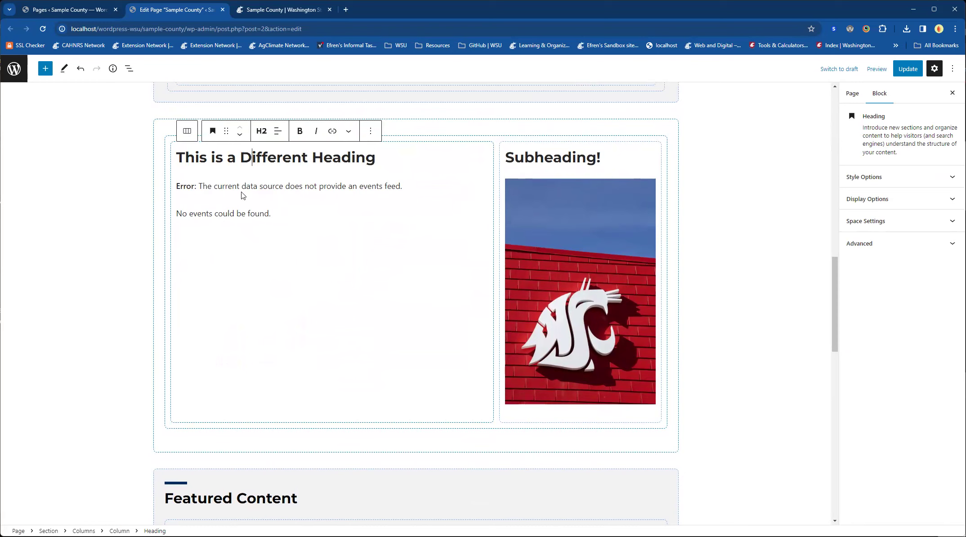
Step: Delete the events feed under the "This is a Different Heading" heading and insert a News List block in its place
click(246, 205)
key(BackSpace)
text(/)
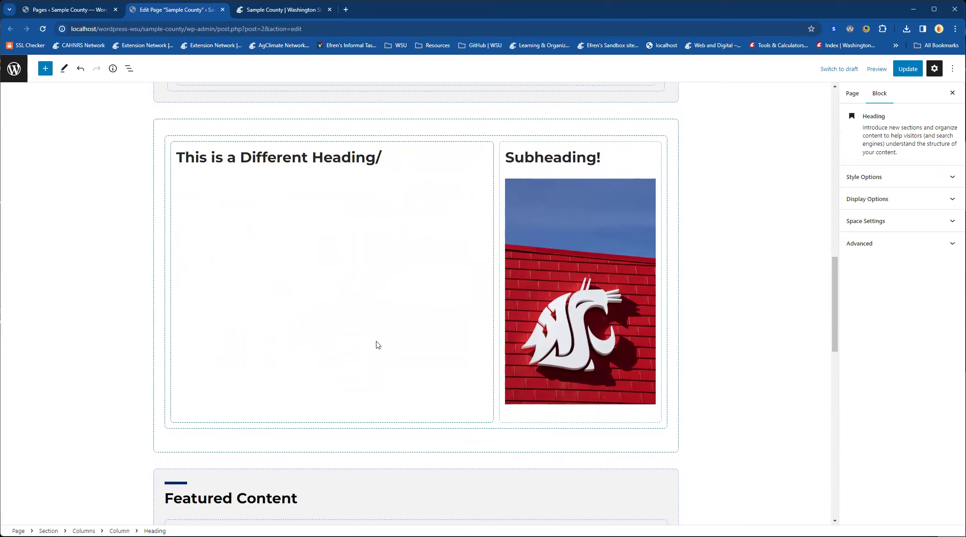
key(Return)
text(/news)
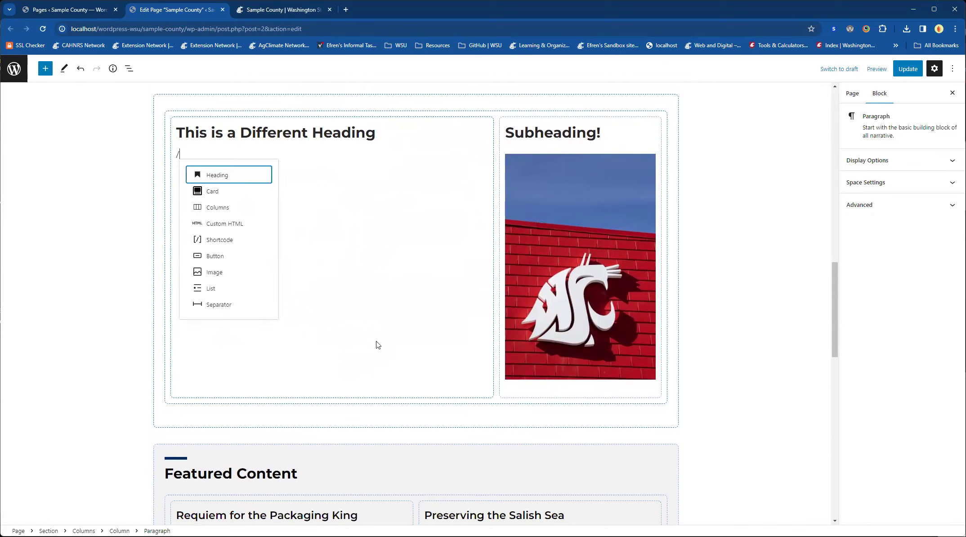
key(Down)
key(Down)
key(Down)
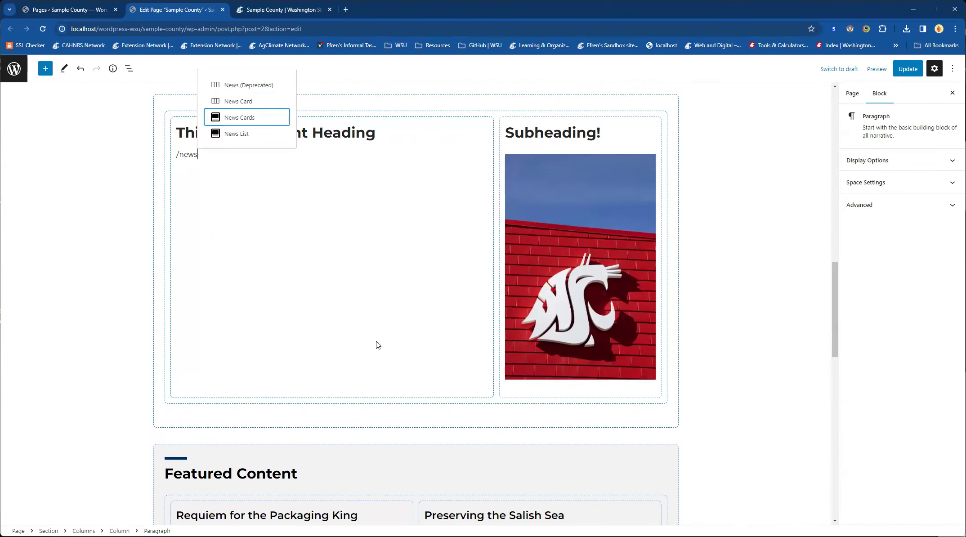
key(Return)
click(303, 278)
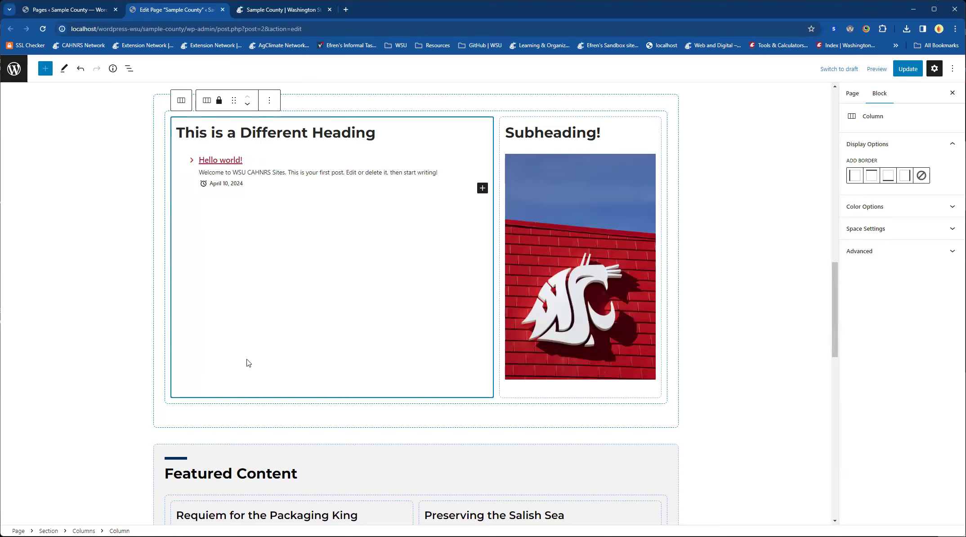
click(101, 336)
Step: Delete the WSU logo image beneath the "Subheading!" heading
scroll(101, 335, up, 1)
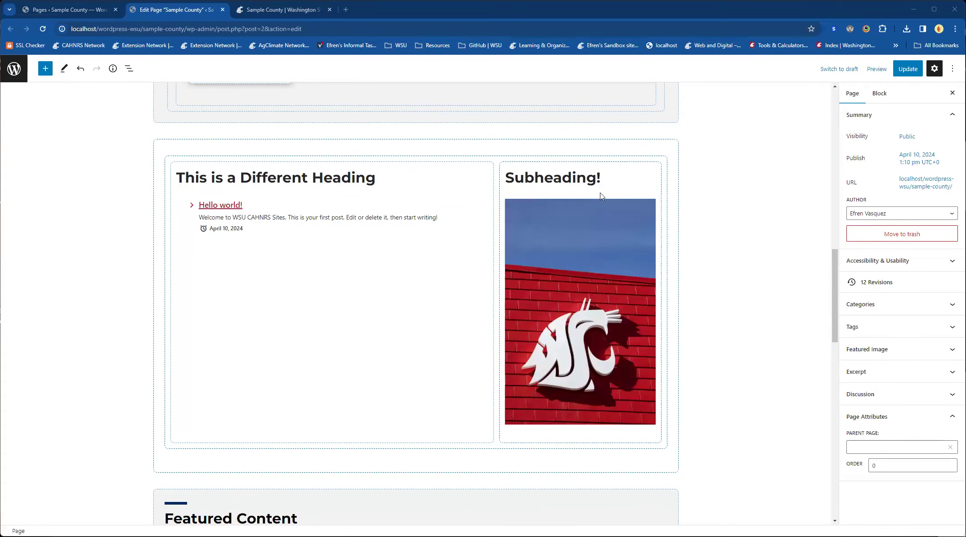
click(566, 190)
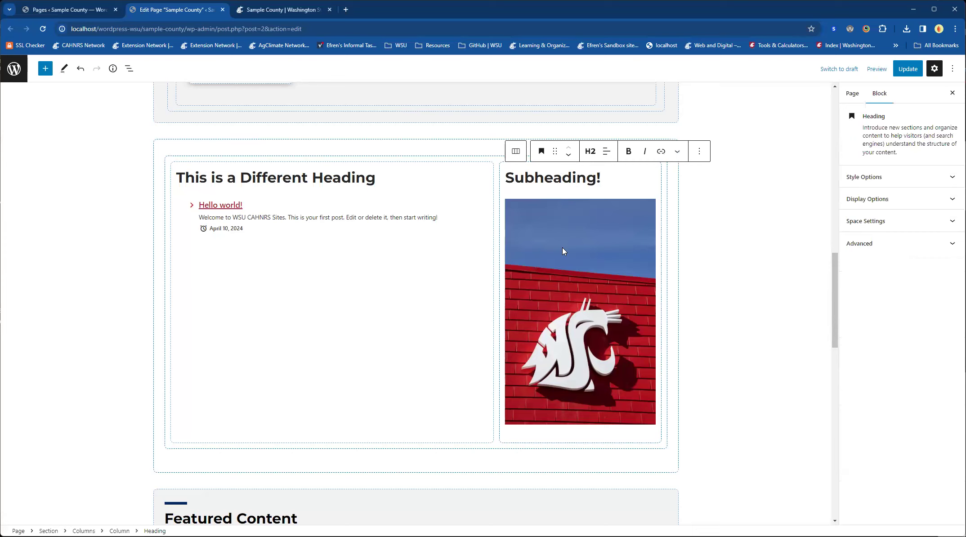
click(563, 250)
key(Delete)
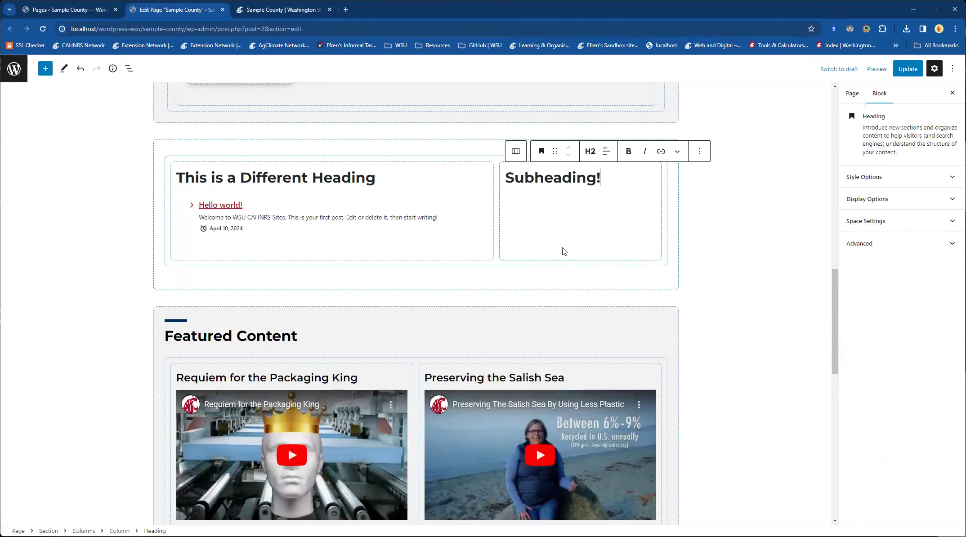
Step: Add a paragraph reading "Learn more about our programs" beneath the "Subheading!" heading
click(632, 196)
text(/)
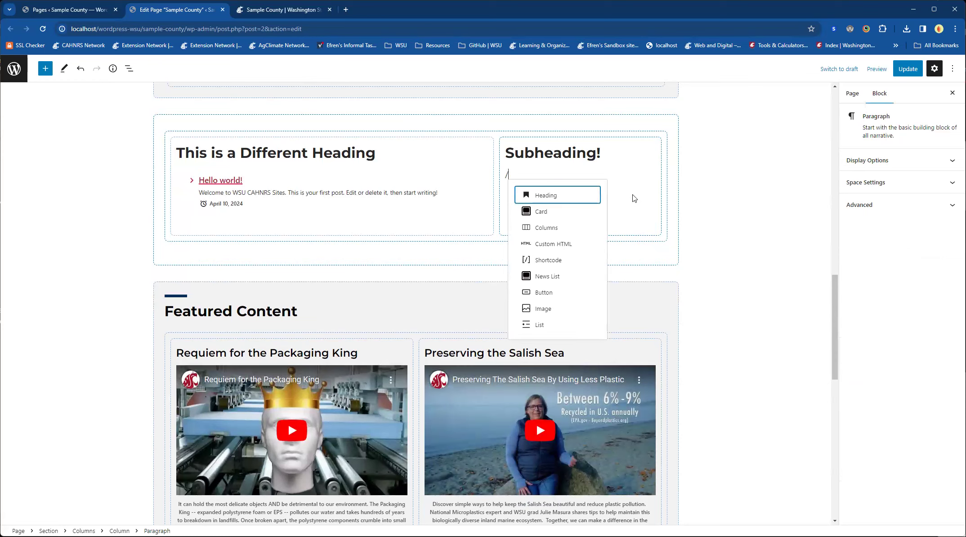
key(BackSpace)
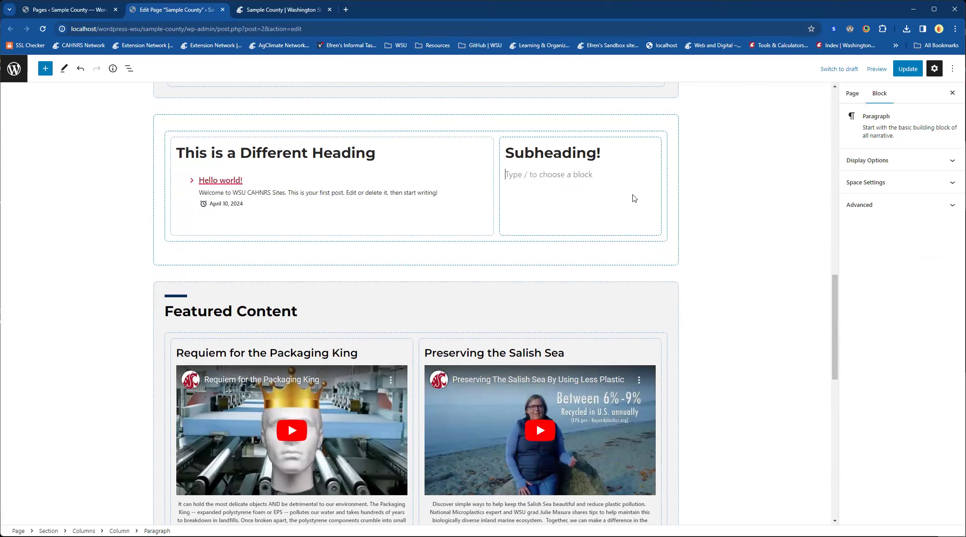
text(Learn more about our programs)
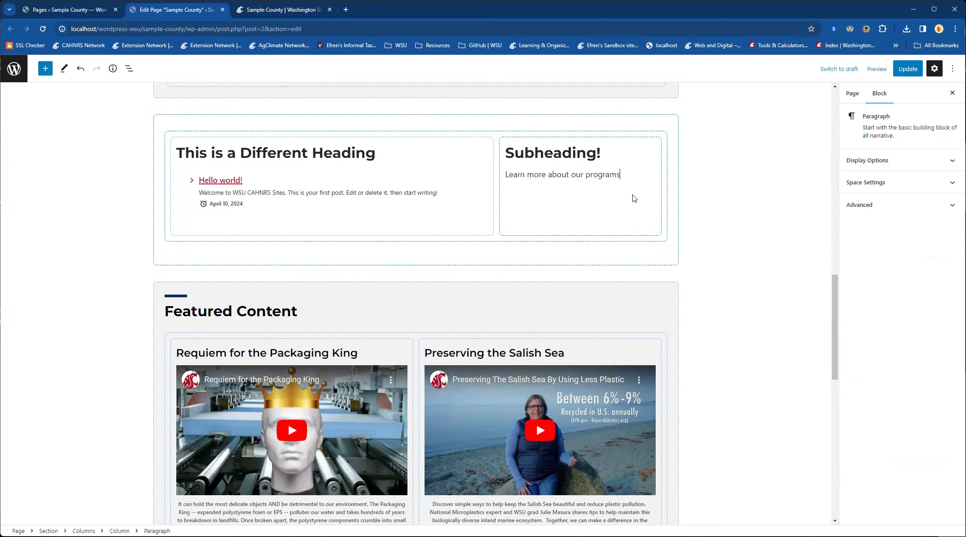
Step: Insert a button below the "Learn more about our programs" paragraph and label it "Button Text"
key(Return)
text(/b)
key(Down)
key(Return)
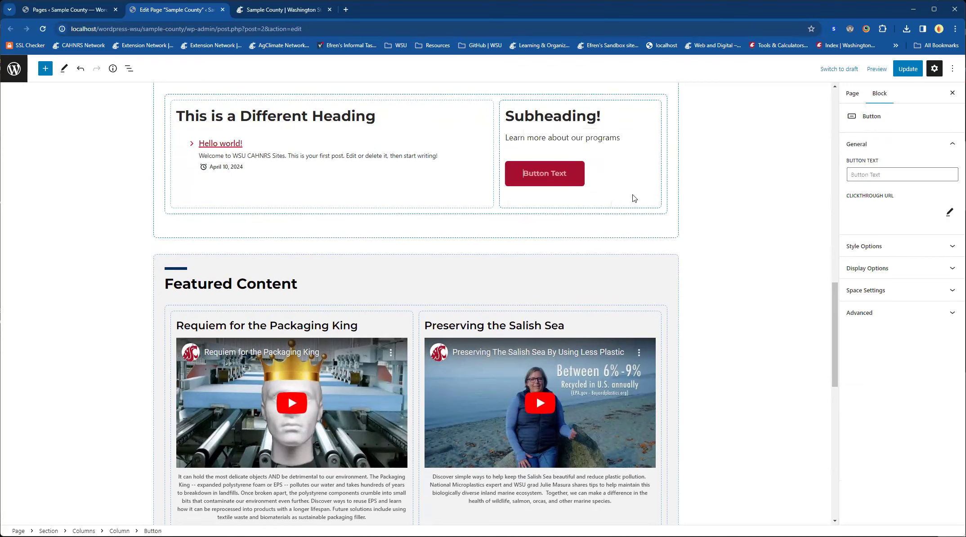
text(Button Tesxx)
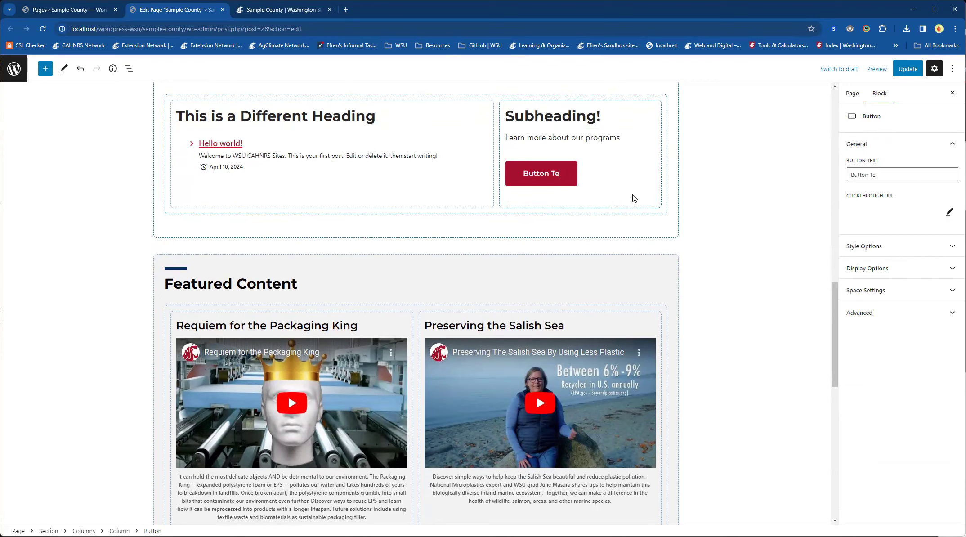
key(BackSpace)
key(BackSpace)
key(BackSpace)
text(xt)
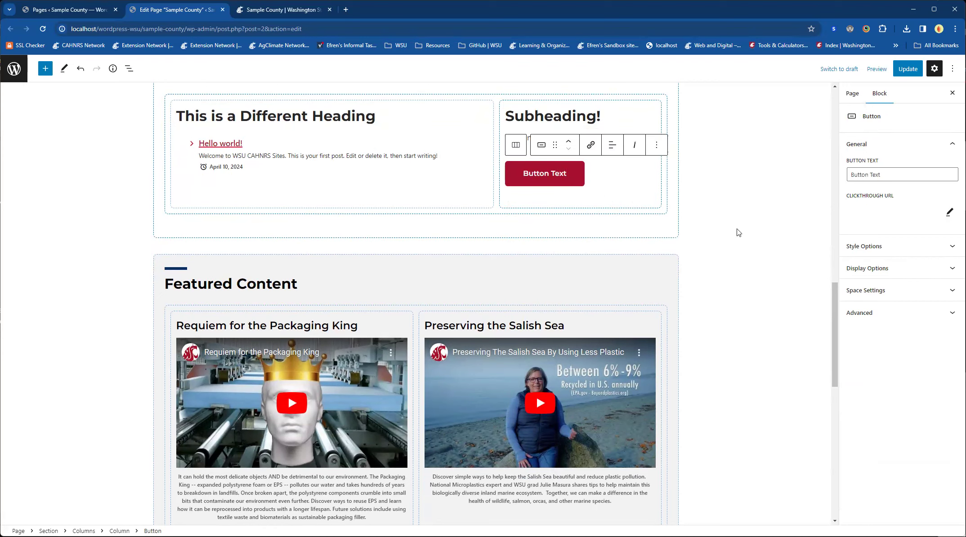
click(950, 212)
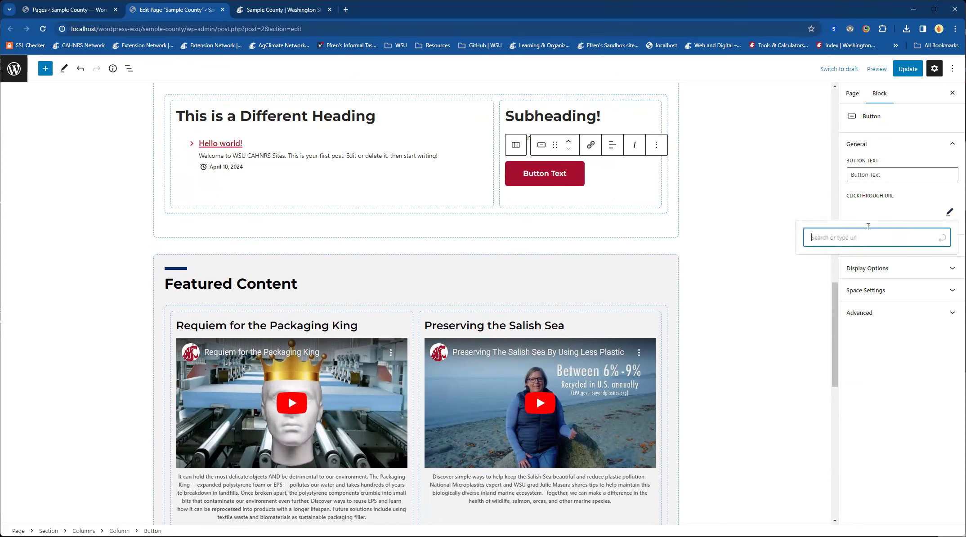
click(844, 199)
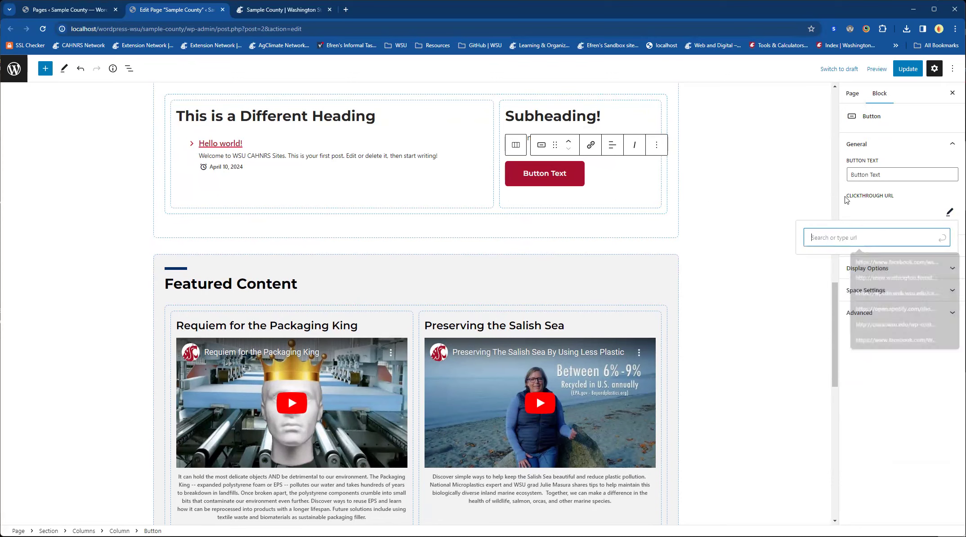
click(730, 227)
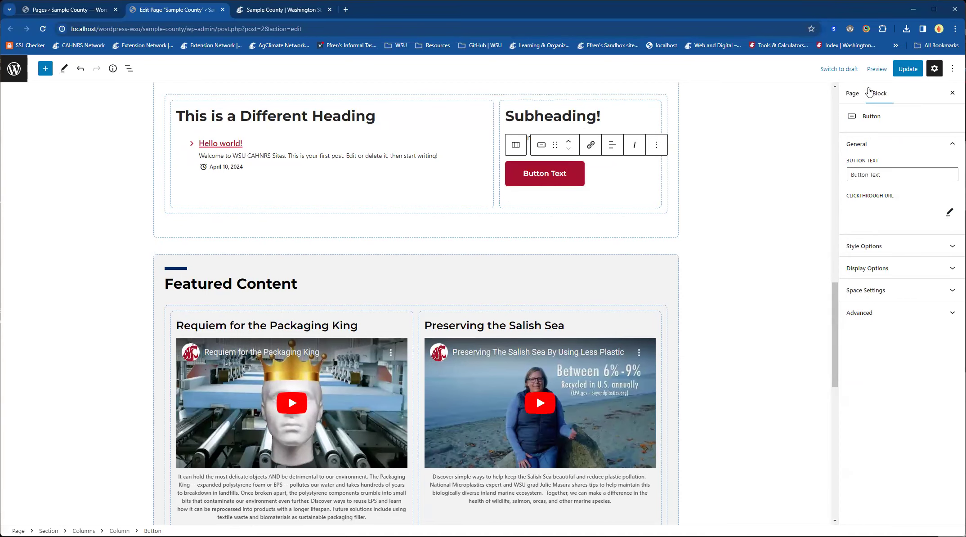
Step: Update the page and reload the published Sample County page to check the news list and the "Subheading!" column
click(908, 69)
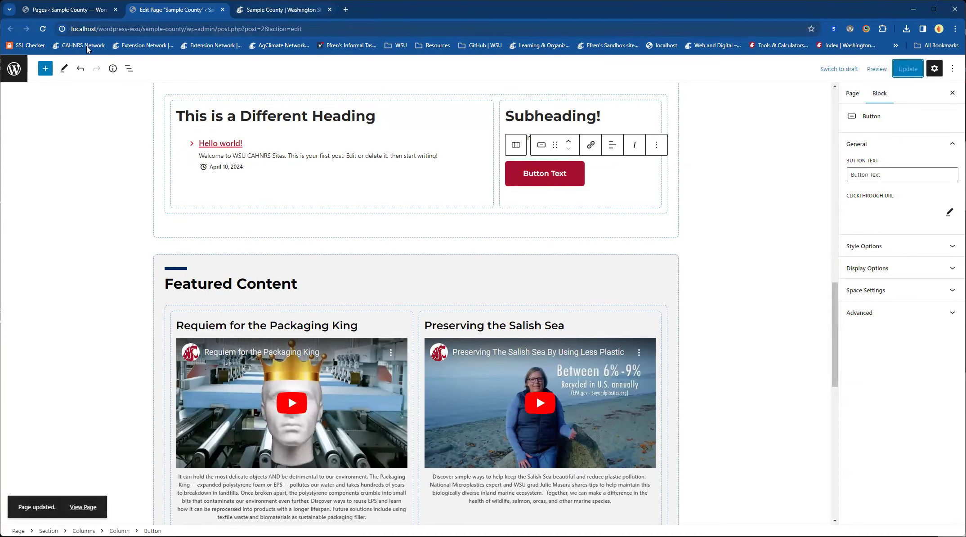
click(263, 10)
click(43, 28)
scroll(99, 263, down, 1)
scroll(98, 266, down, 6)
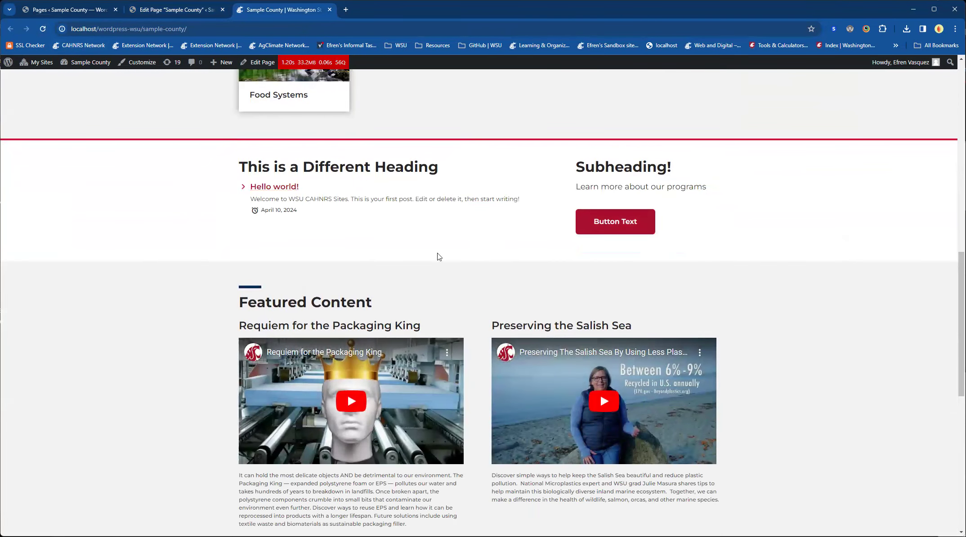
Step: Return to the page editor and examine the Featured Content section's headings and its two embedded YouTube videos
click(167, 12)
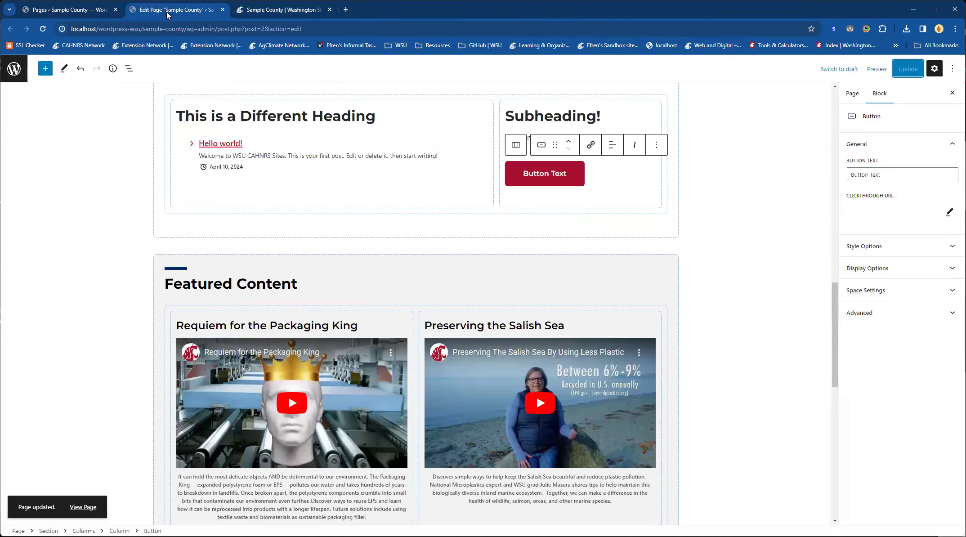
click(101, 231)
scroll(101, 231, down, 2)
mouse_move(204, 212)
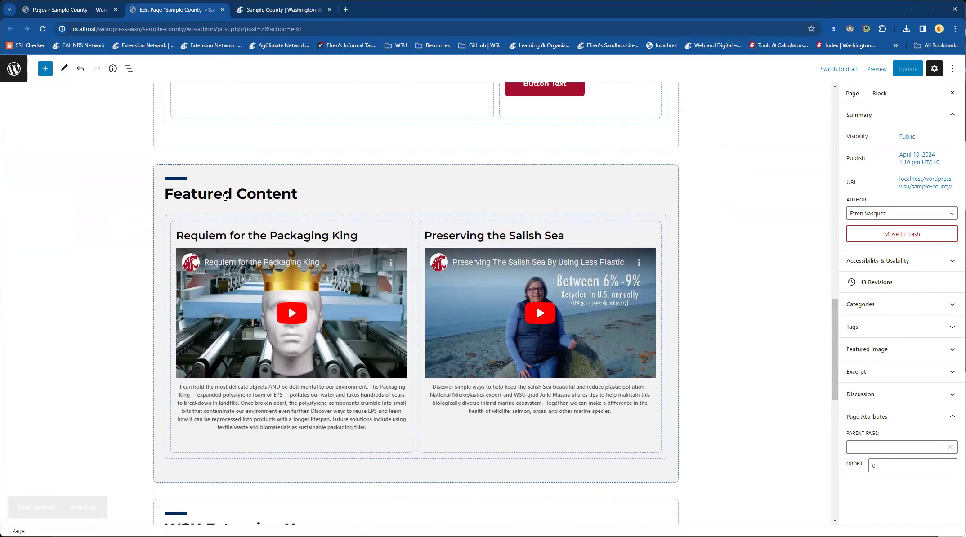
triple_click(225, 195)
click(229, 237)
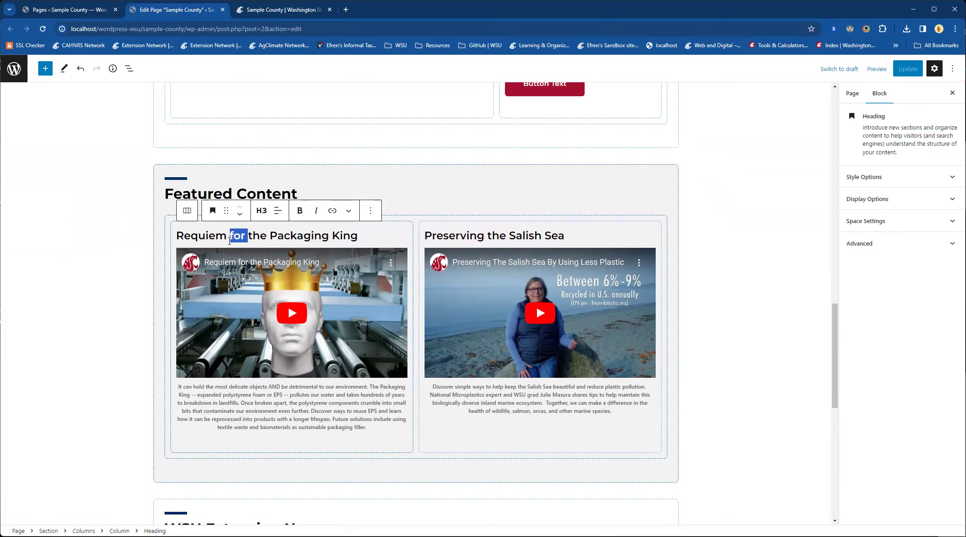
triple_click(229, 237)
double_click(492, 237)
triple_click(492, 237)
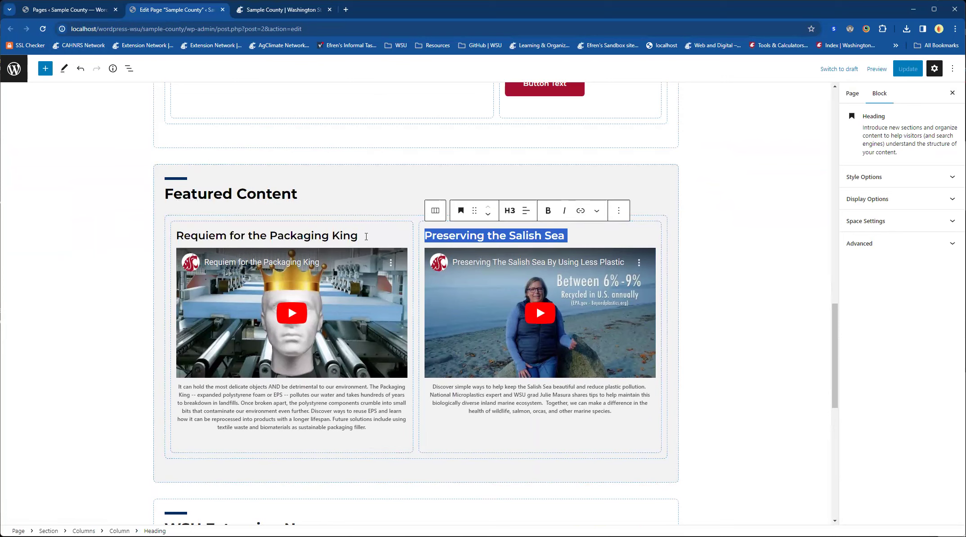
click(304, 410)
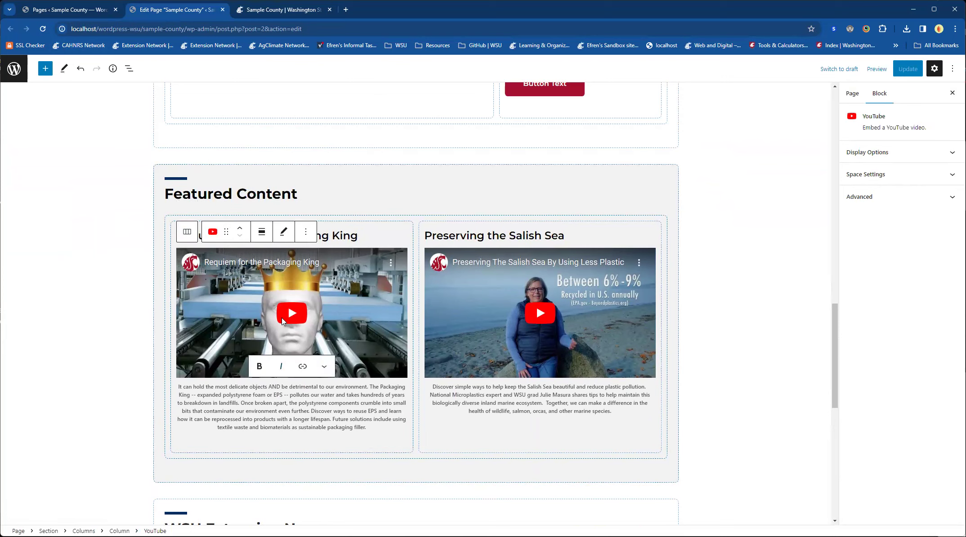
click(596, 331)
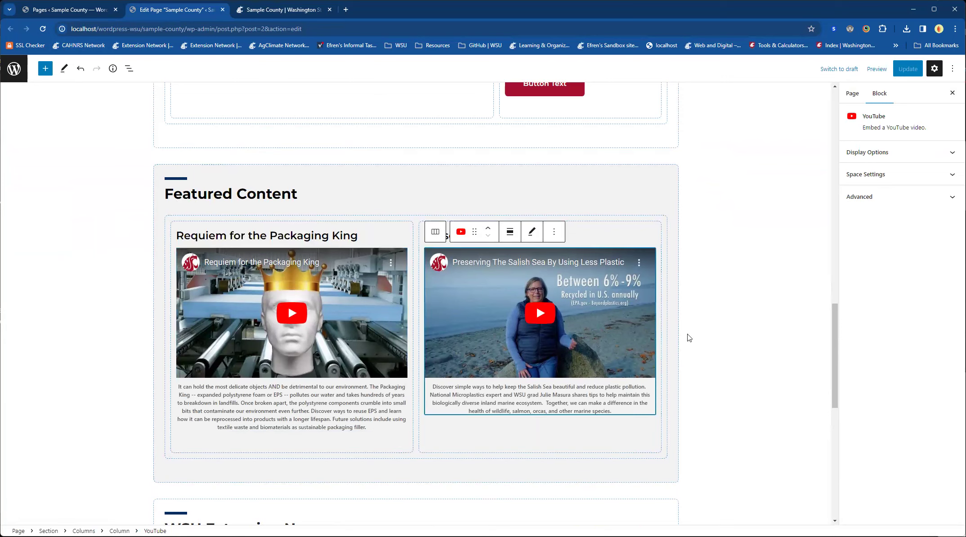
Step: Inspect the feed, display and advanced feed options, including the host URL, of the News Cards block under "WSU Extension News"
scroll(735, 310, down, 7)
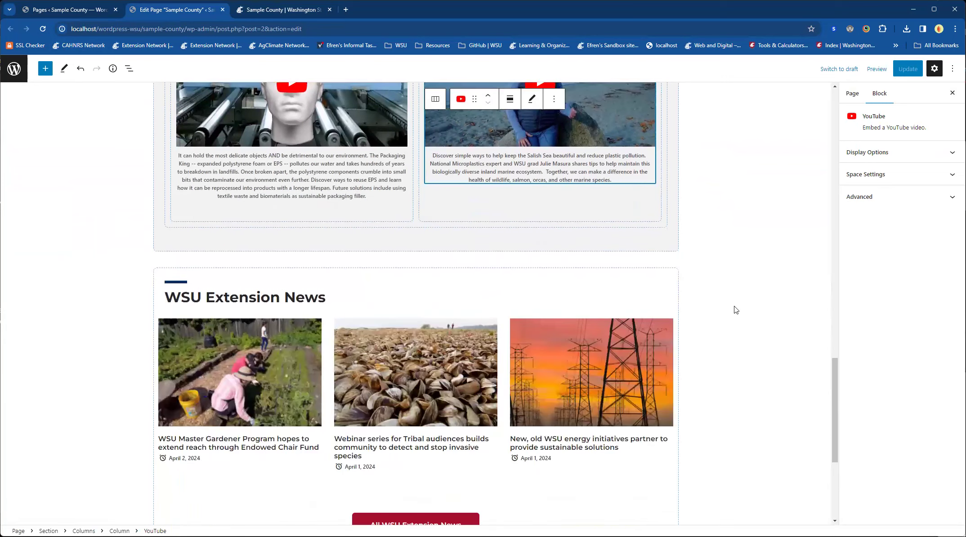
click(295, 246)
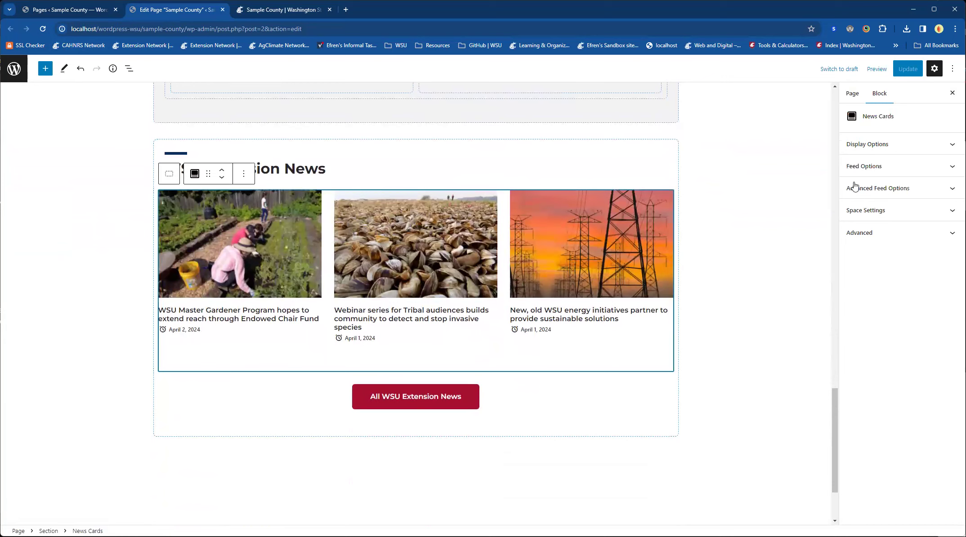
click(880, 174)
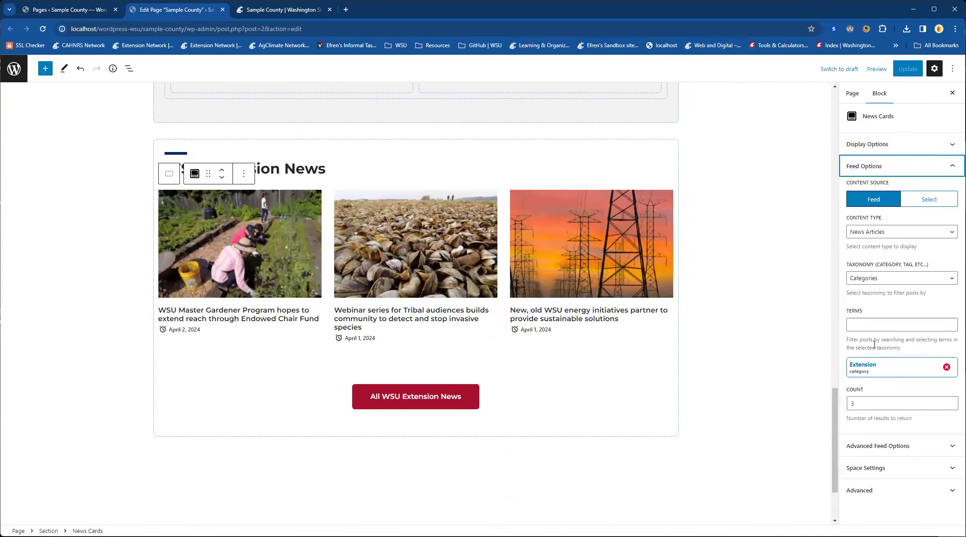
click(893, 167)
click(893, 150)
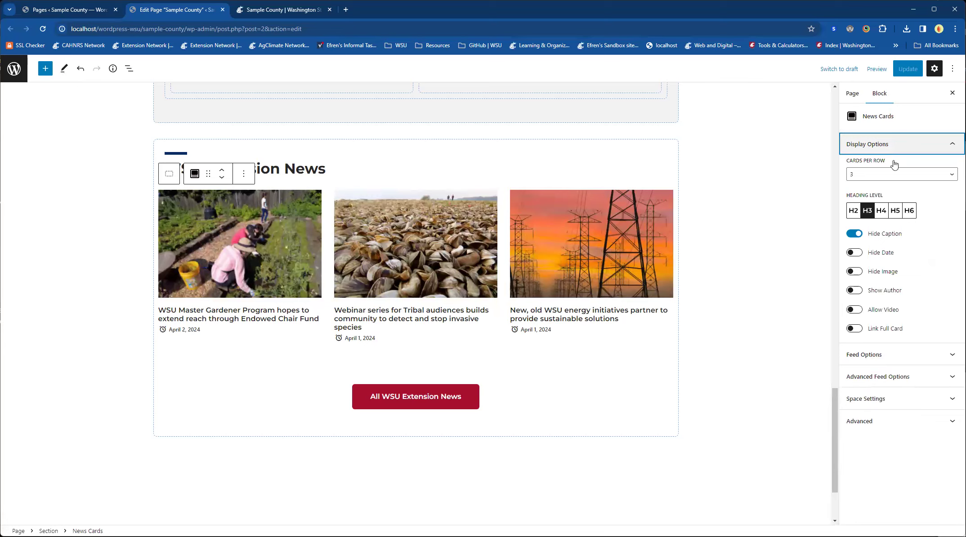
click(893, 146)
click(895, 188)
drag(857, 314, 922, 313)
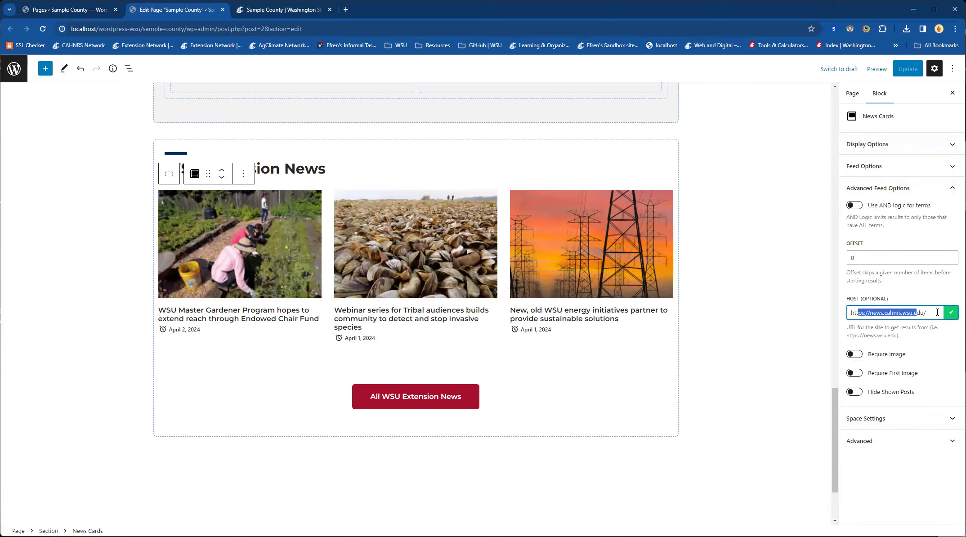
click(770, 396)
click(771, 396)
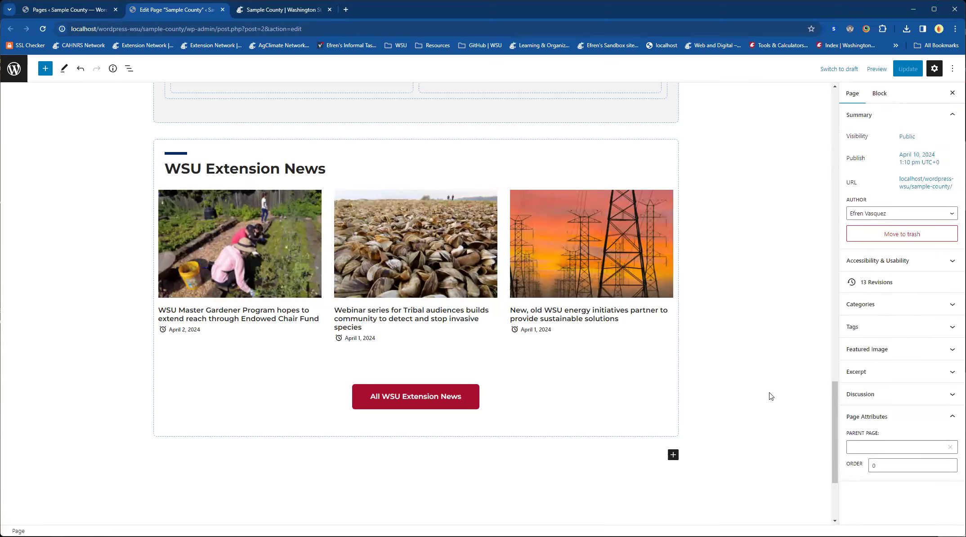
Step: Switch to the published Sample County page and review it from the banner at its beginning
scroll(770, 396, up, 20)
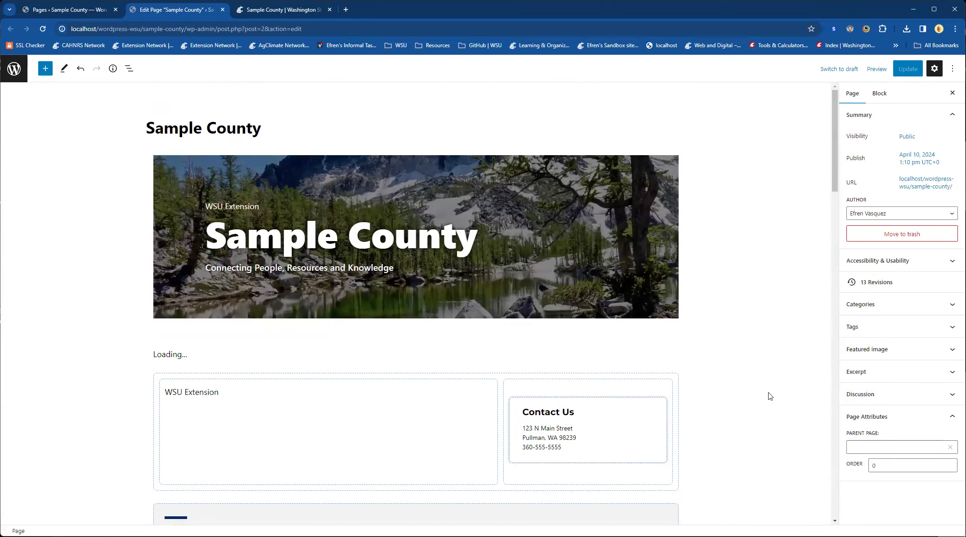
click(272, 10)
scroll(230, 260, up, 10)
scroll(228, 260, up, 1)
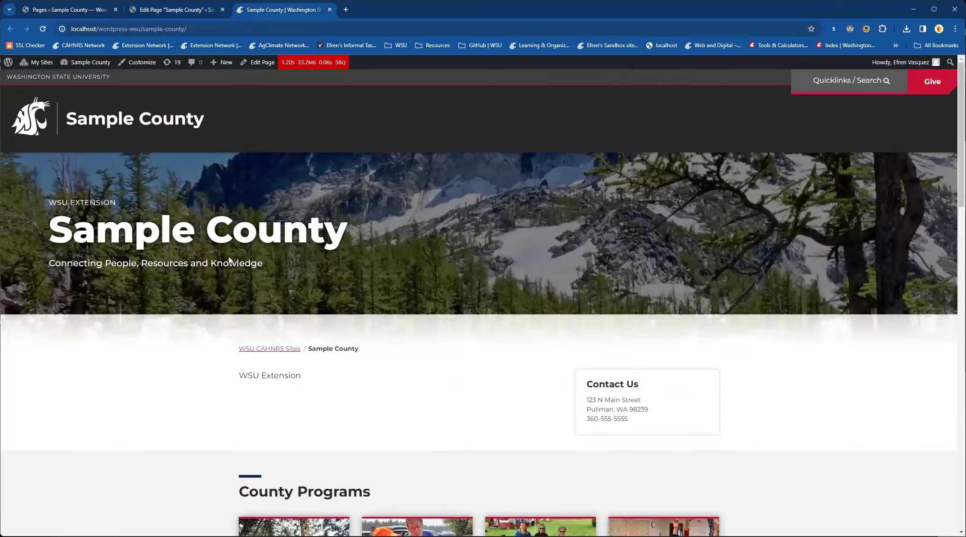